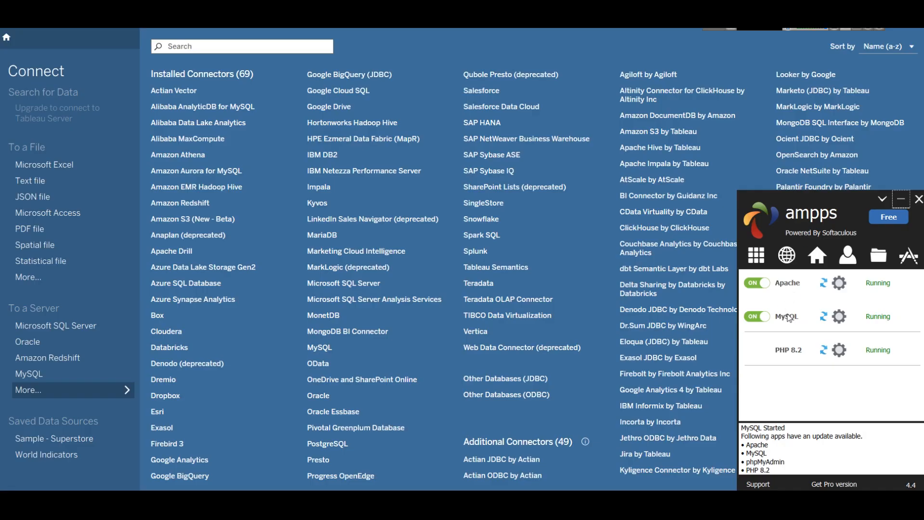
# - Confirm MySQL 8.0.39 is running in AMPPS and open its dashboard in the browser
pyautogui.moveTo(789, 320)
pyautogui.click(819, 260)
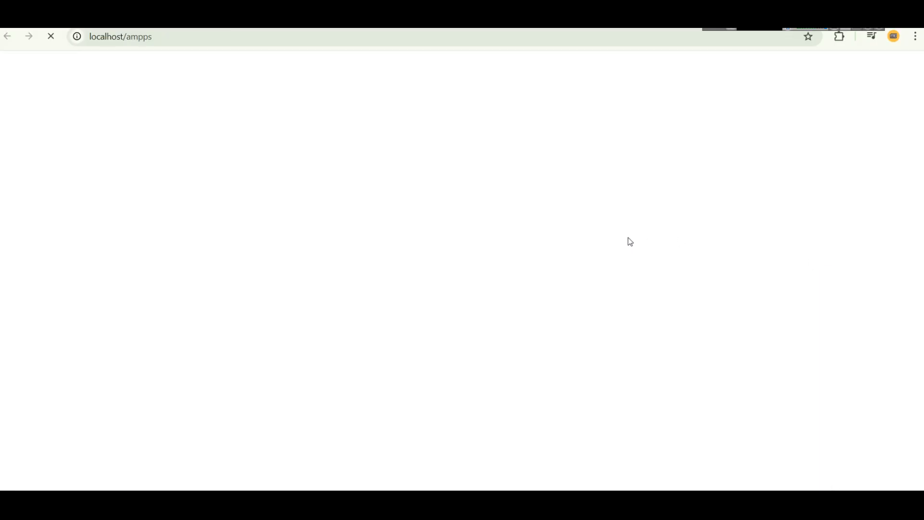
# - Launch phpMyAdmin from AMPPS Database Tools and show the northwind database's 14 tables
pyautogui.scroll(-6, 600, 233)
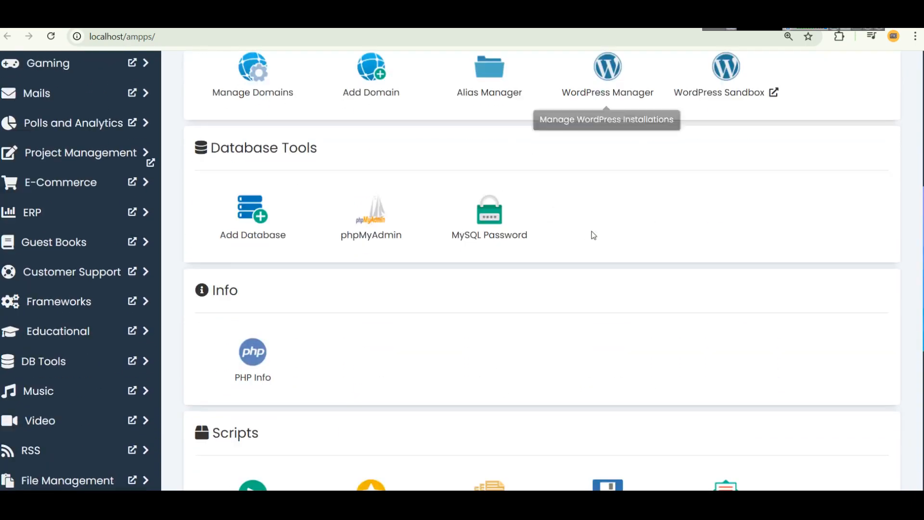
pyautogui.click(372, 211)
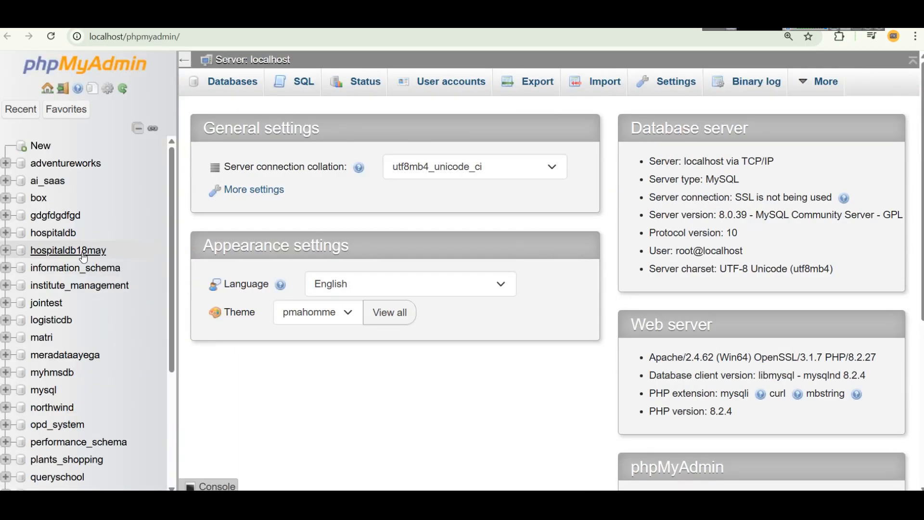
pyautogui.scroll(-3, 77, 241)
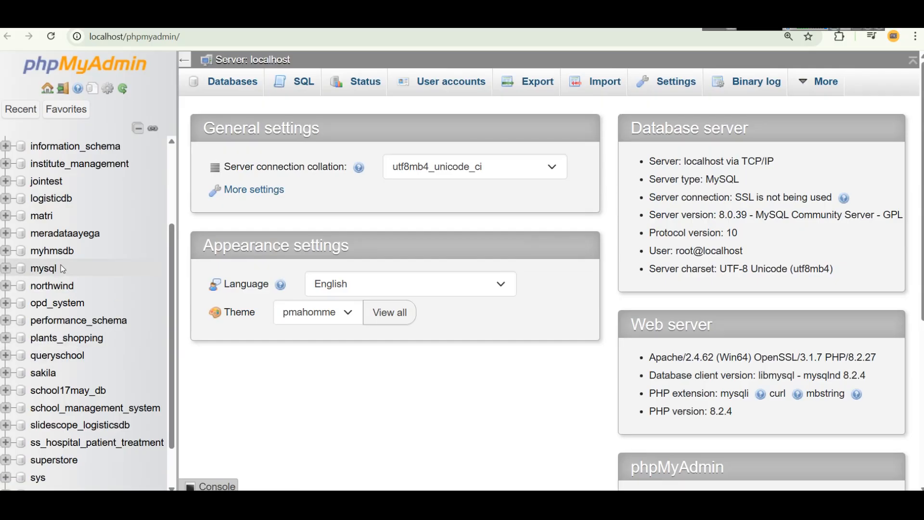
pyautogui.click(54, 286)
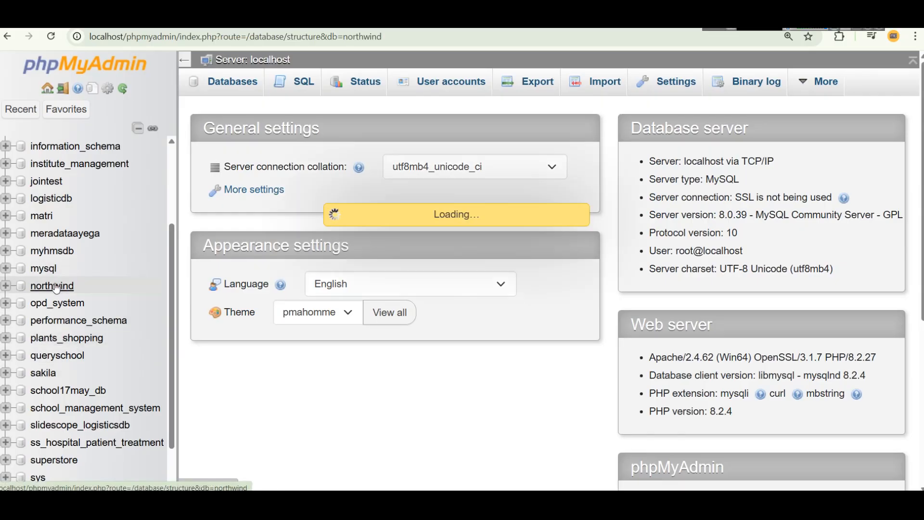
pyautogui.scroll(-3, 356, 260)
pyautogui.scroll(1, 356, 260)
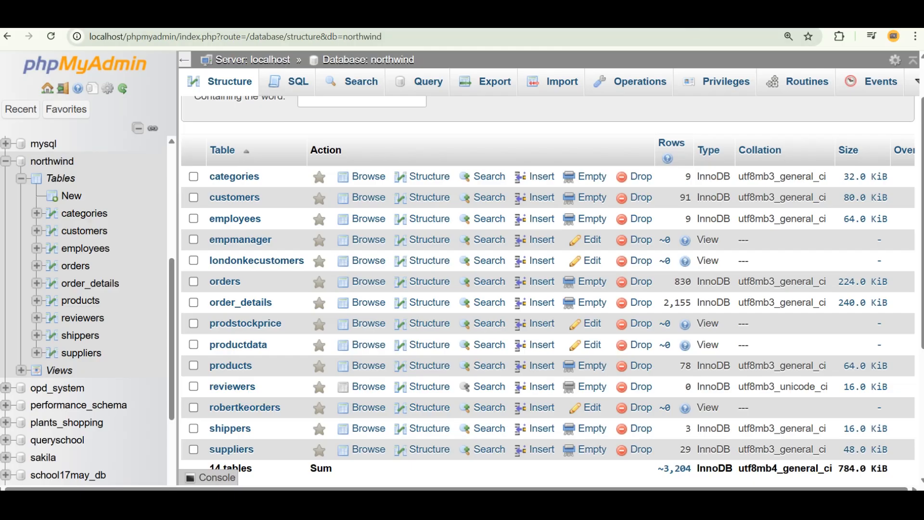
# - Search 'mysql community download' in a new tab and open the MySQL Community Downloads result
pyautogui.hotkey('ctrl', 't')
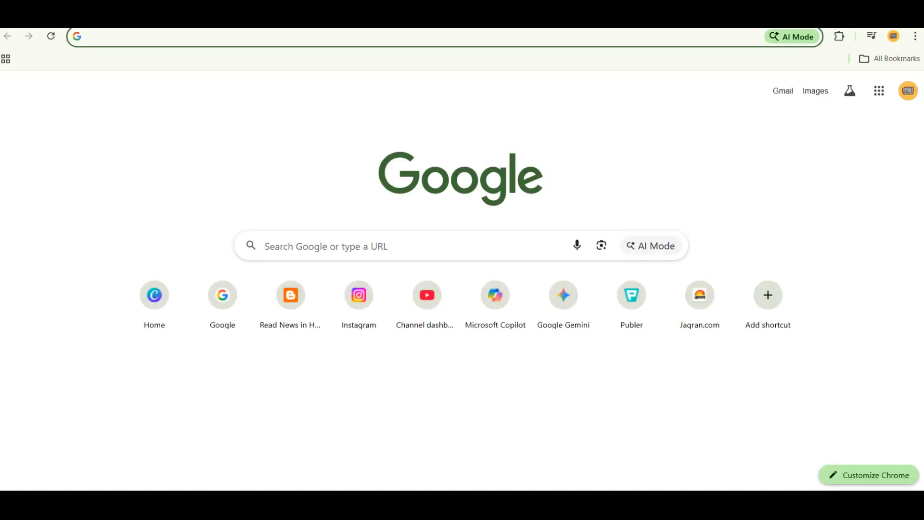
pyautogui.write('mysql.c')
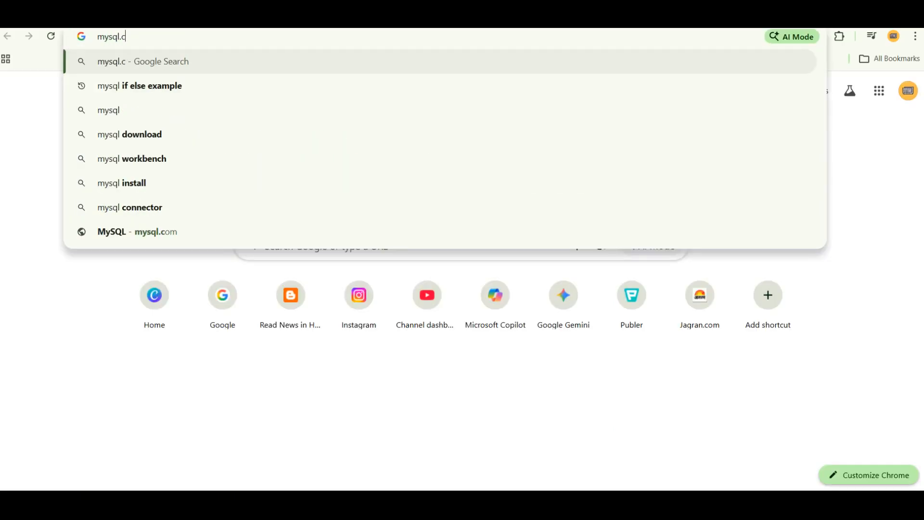
pyautogui.write('om comm')
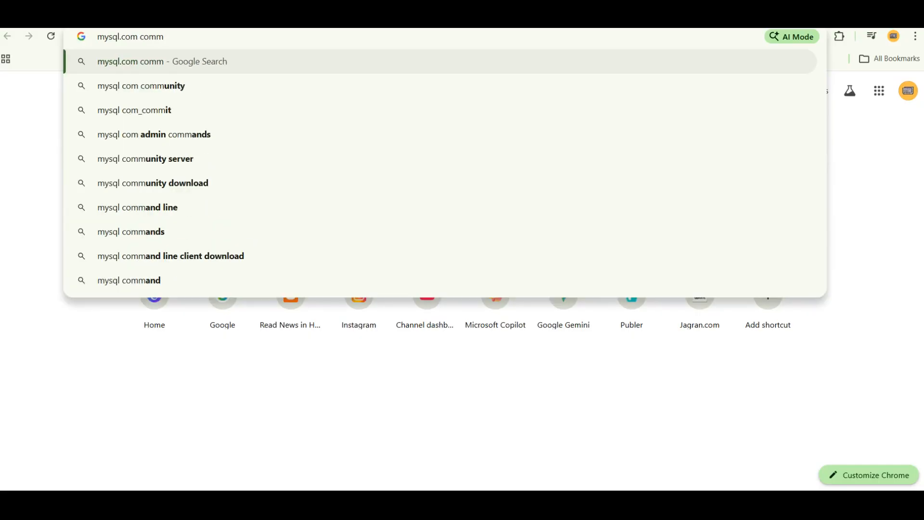
pyautogui.press('Down')
pyautogui.write('d')
pyautogui.press('Down')
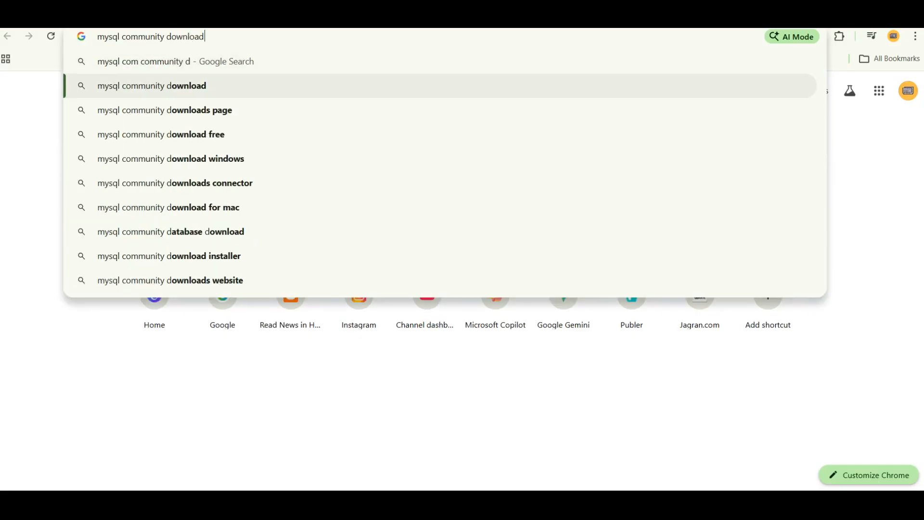
pyautogui.press('Return')
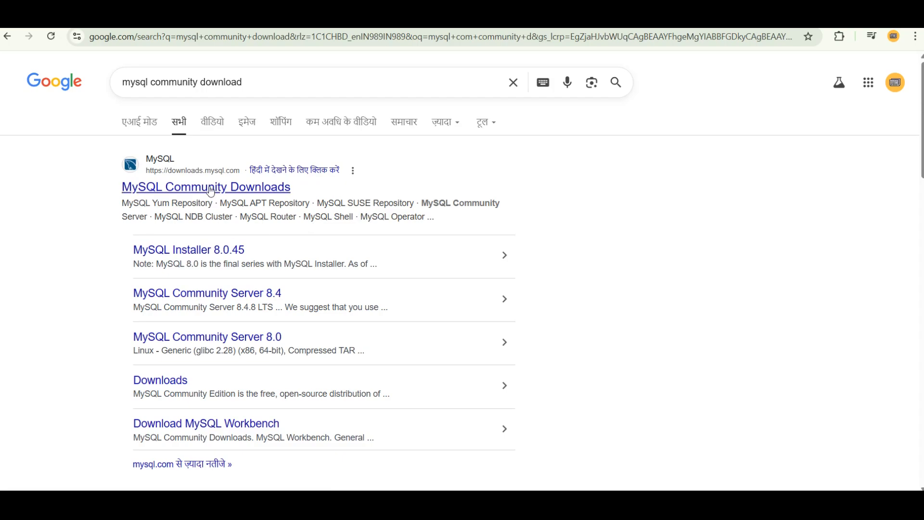
pyautogui.click(212, 190)
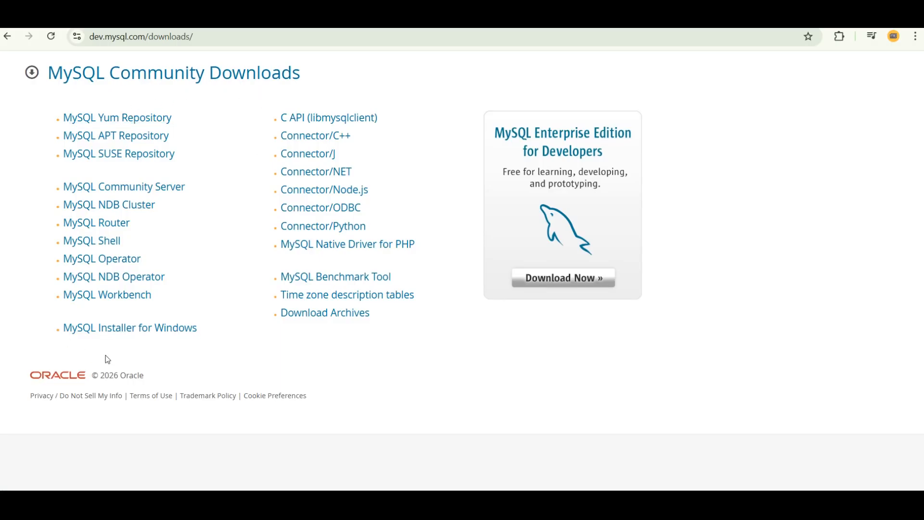
# - View the MySQL Installer for Windows 8.0.45 page and highlight the note about MySQL 8.0
pyautogui.click(90, 332)
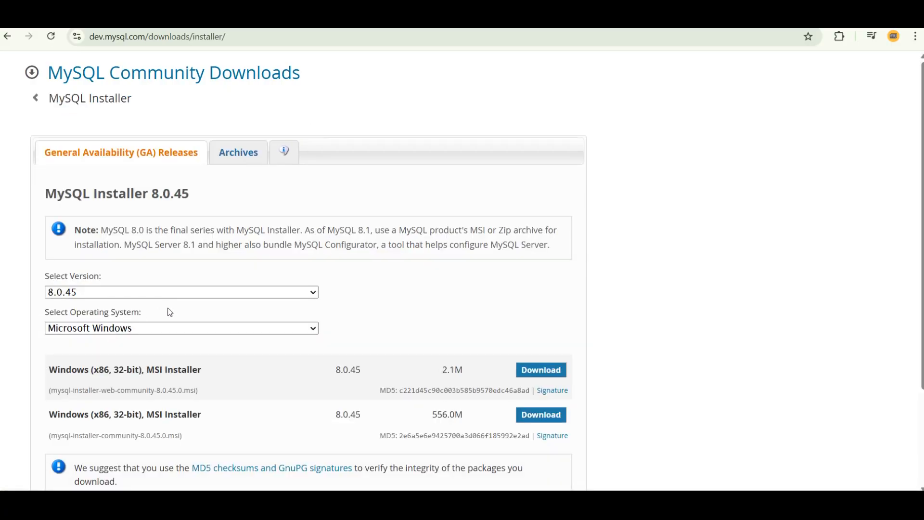
pyautogui.scroll(-1, 215, 342)
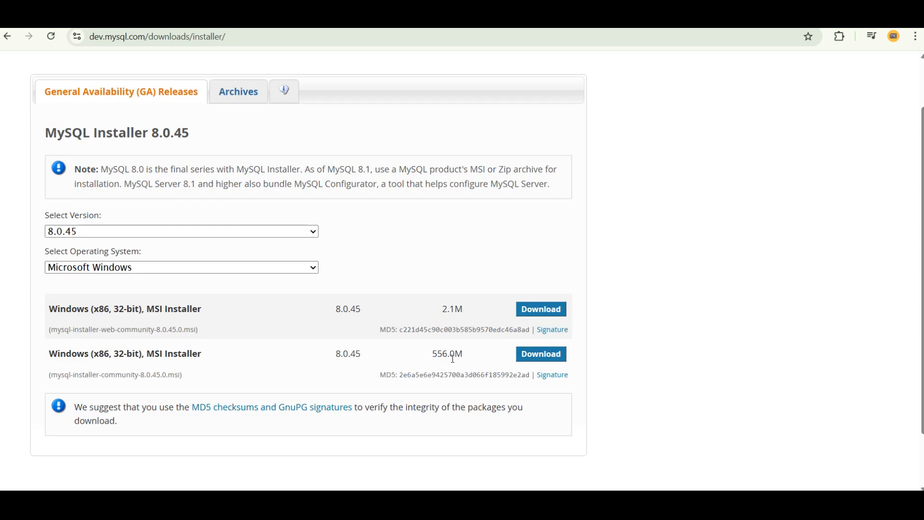
pyautogui.scroll(1, 453, 359)
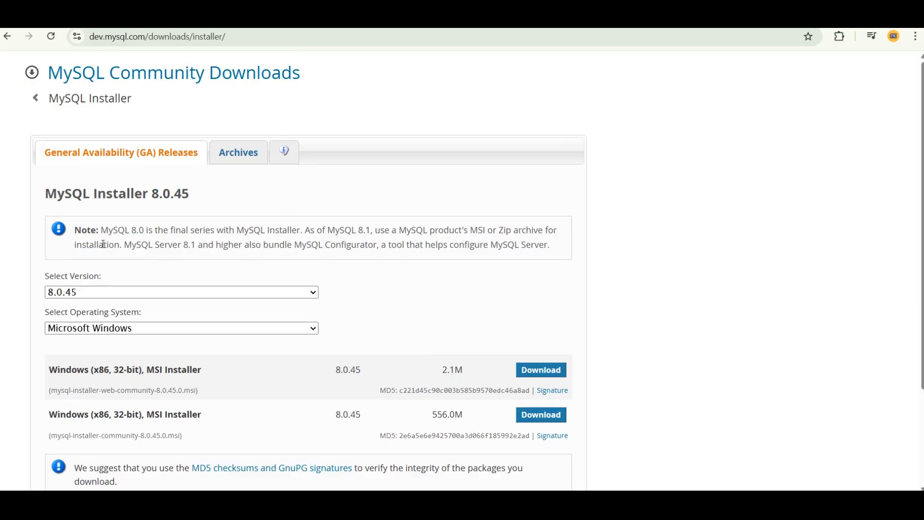
pyautogui.moveTo(100, 230); pyautogui.dragTo(166, 227)
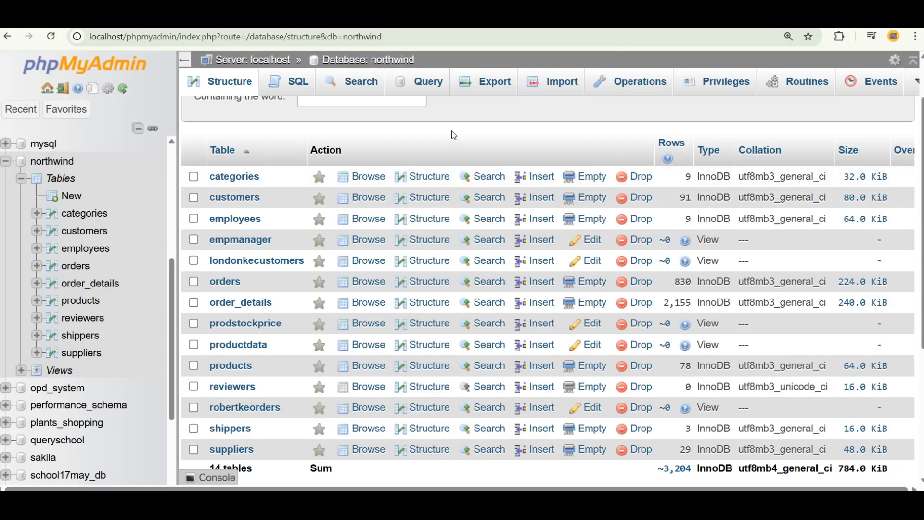
pyautogui.scroll(2, 454, 135)
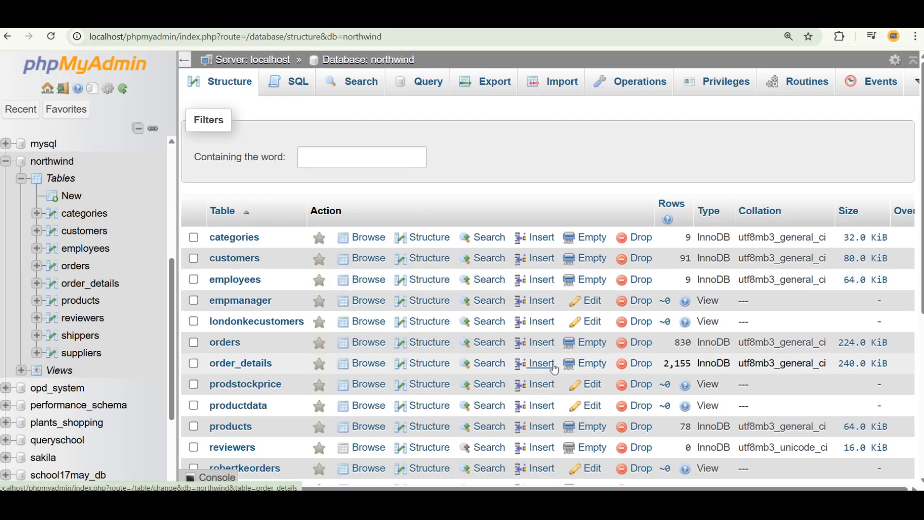
pyautogui.click(814, 503)
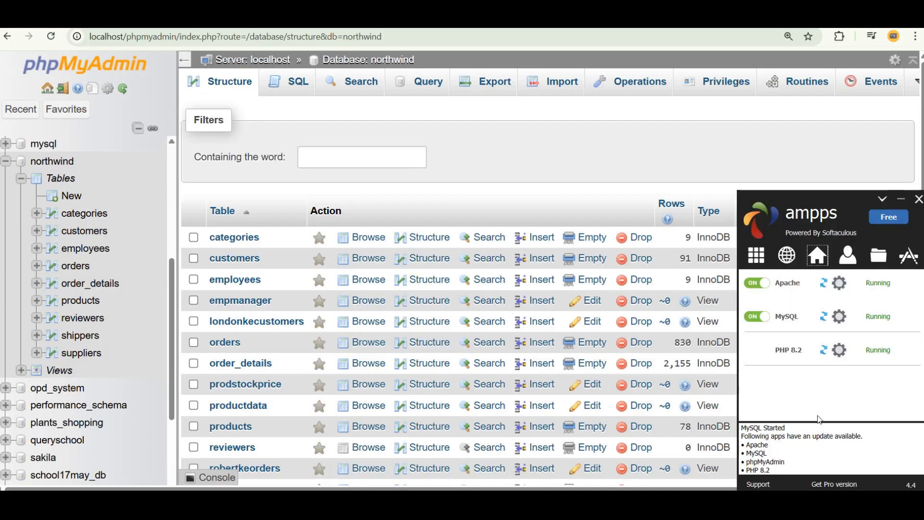
pyautogui.moveTo(788, 325)
pyautogui.moveTo(793, 356)
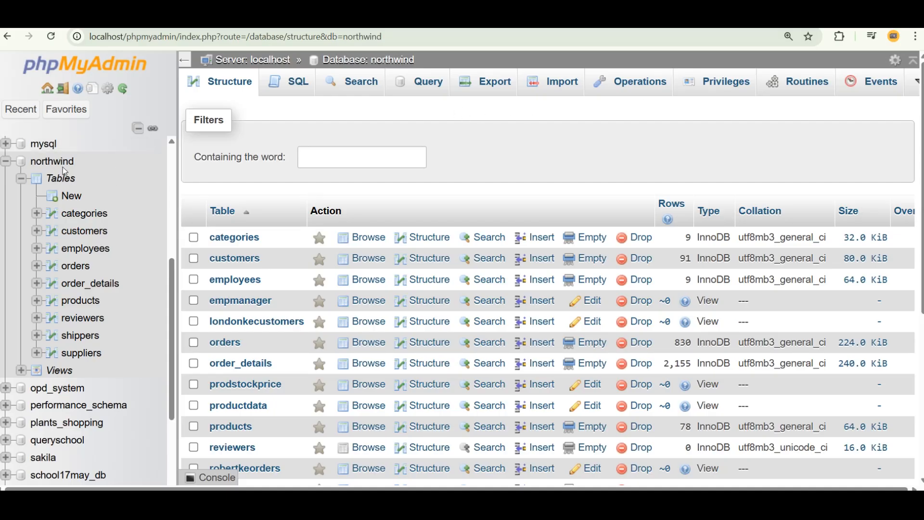
pyautogui.scroll(5, 91, 193)
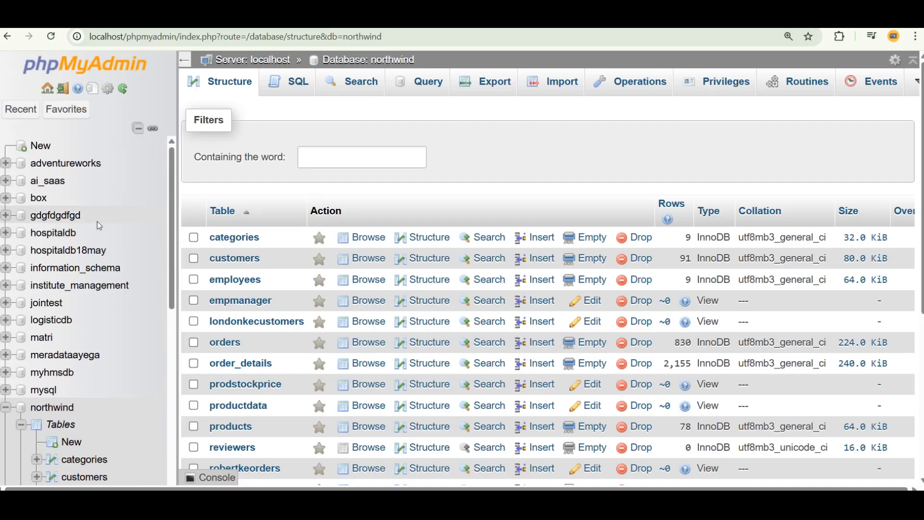
pyautogui.scroll(-7, 97, 223)
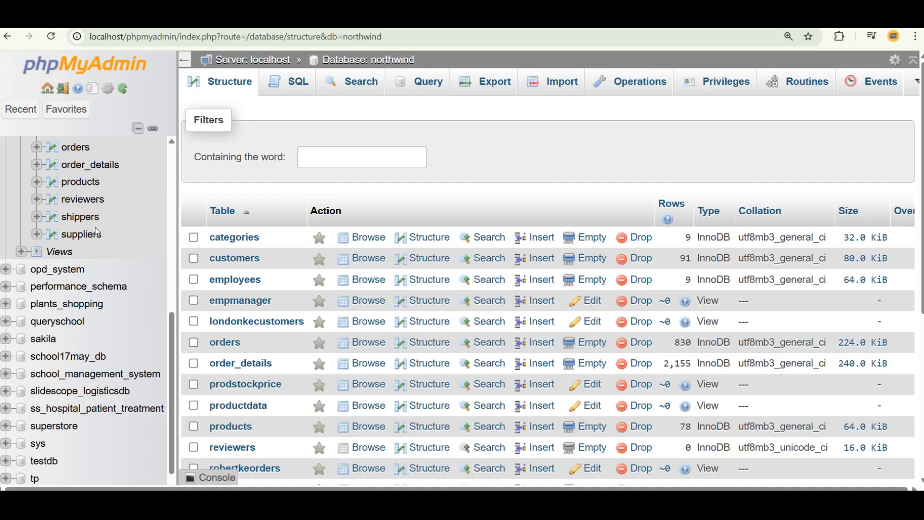
pyautogui.scroll(-1, 108, 298)
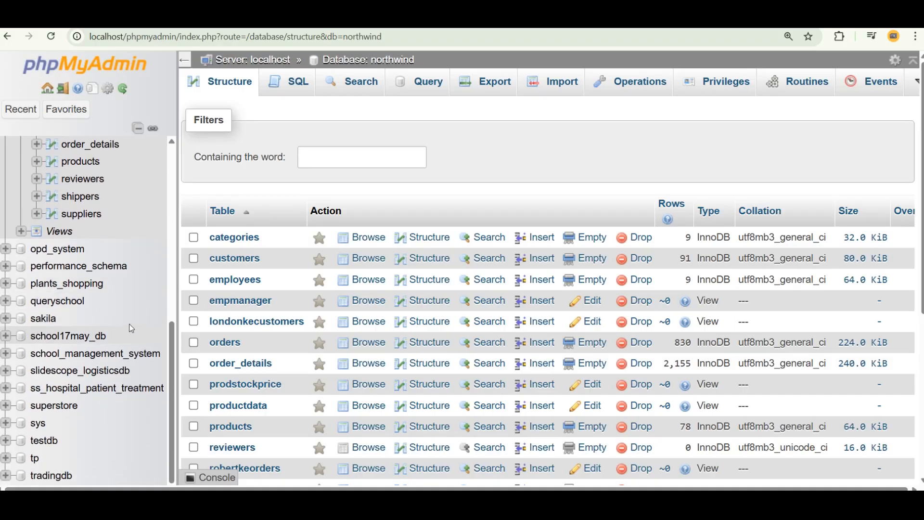
pyautogui.scroll(-2, 129, 323)
pyautogui.scroll(4, 88, 241)
pyautogui.scroll(1, 88, 241)
# - Refresh northwind's table list, then start a Tableau MySQL connection with port 3306 prefilled
pyautogui.click(52, 204)
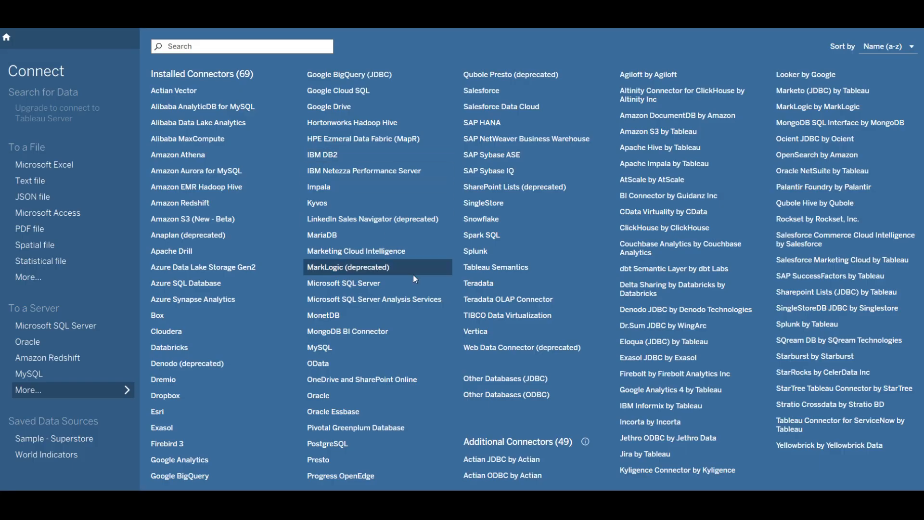
pyautogui.click(425, 343)
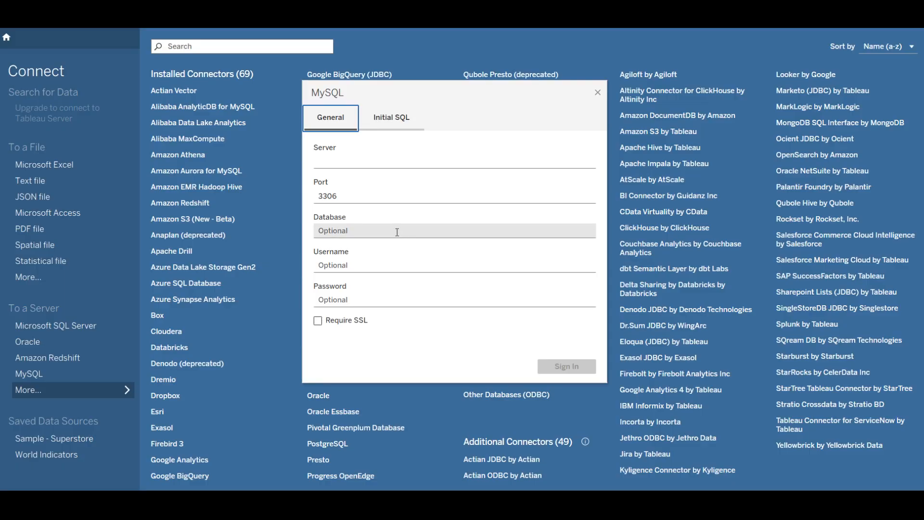
pyautogui.click(366, 162)
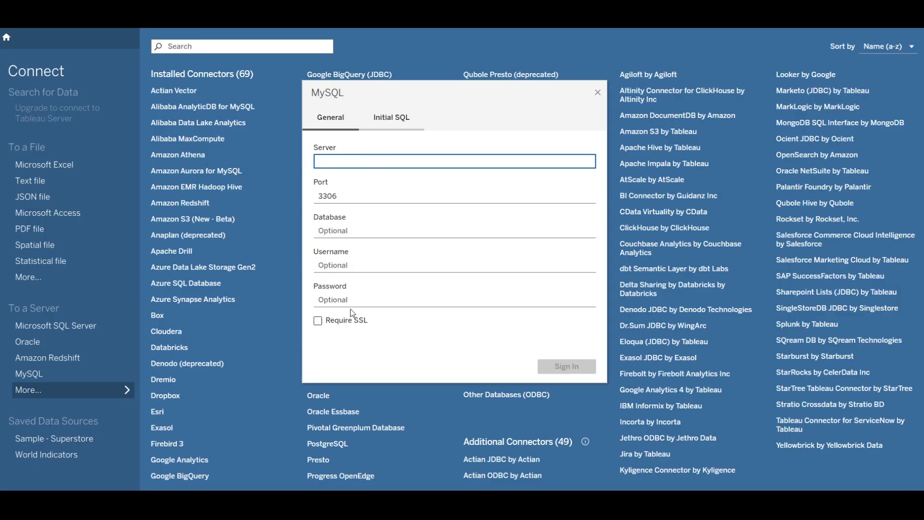
pyautogui.moveTo(337, 502)
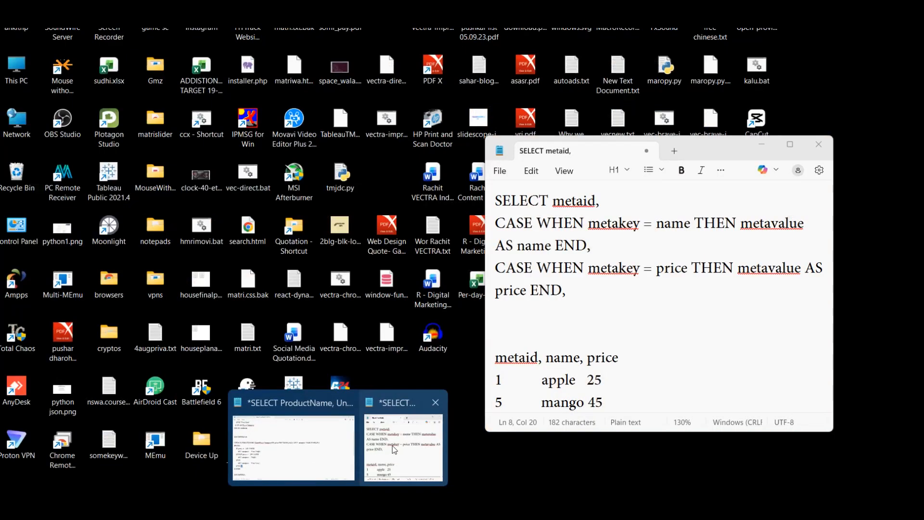
# - Maximize the notes window and replace the old SQL with Host, Username, Password lines
pyautogui.click(404, 448)
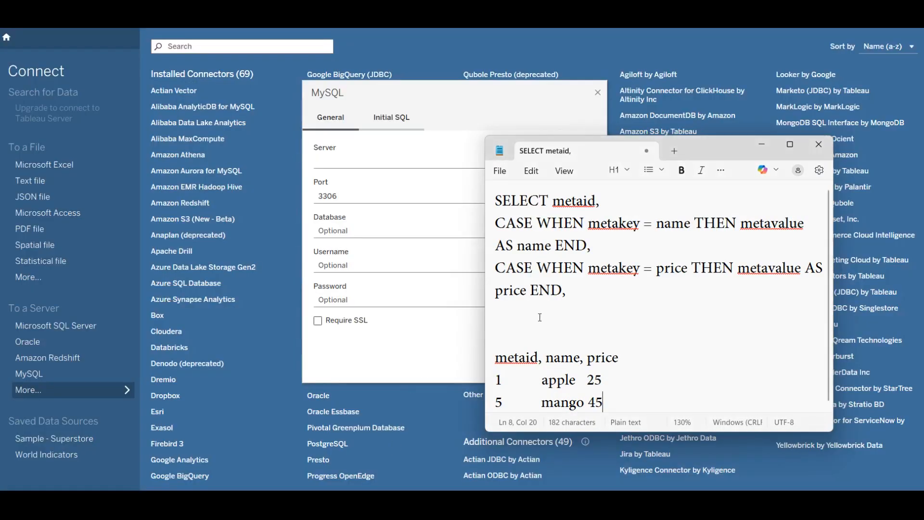
pyautogui.click(783, 150)
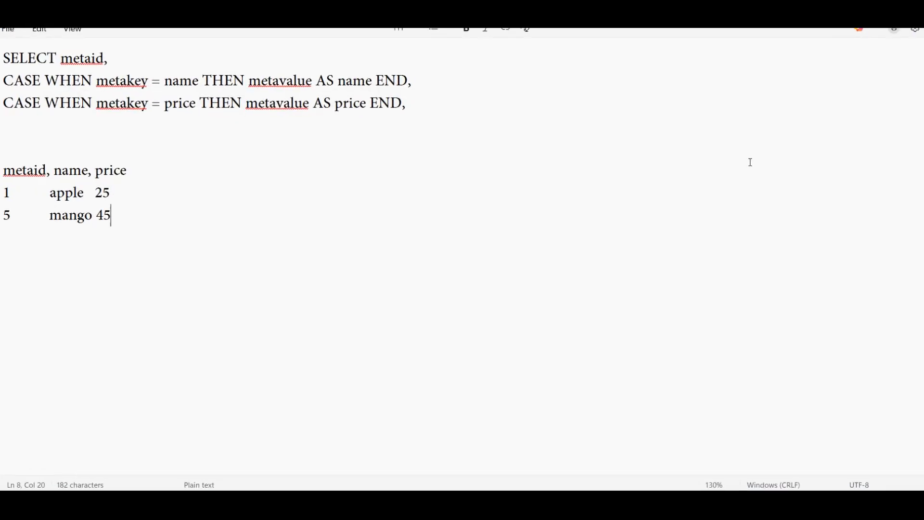
pyautogui.hotkey('ctrl', 'a')
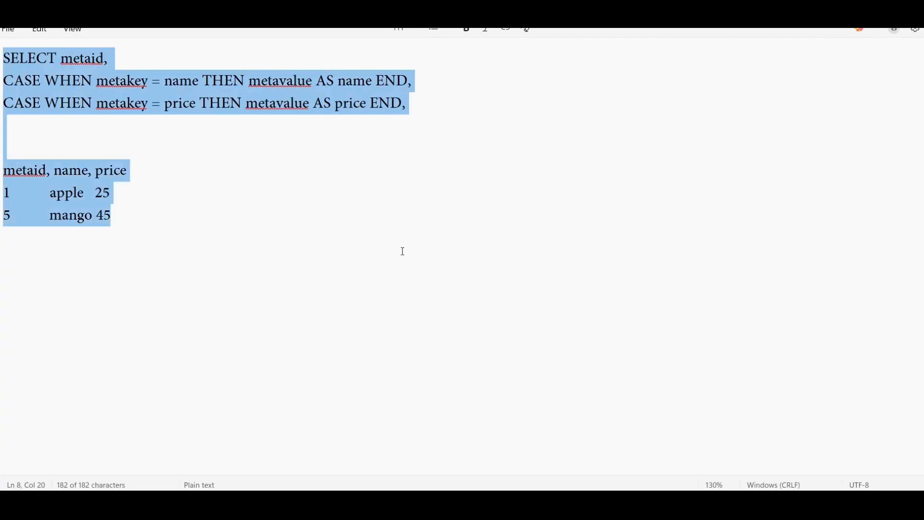
pyautogui.write('Host')
pyautogui.press('Return')
pyautogui.write('Username')
pyautogui.press('Return')
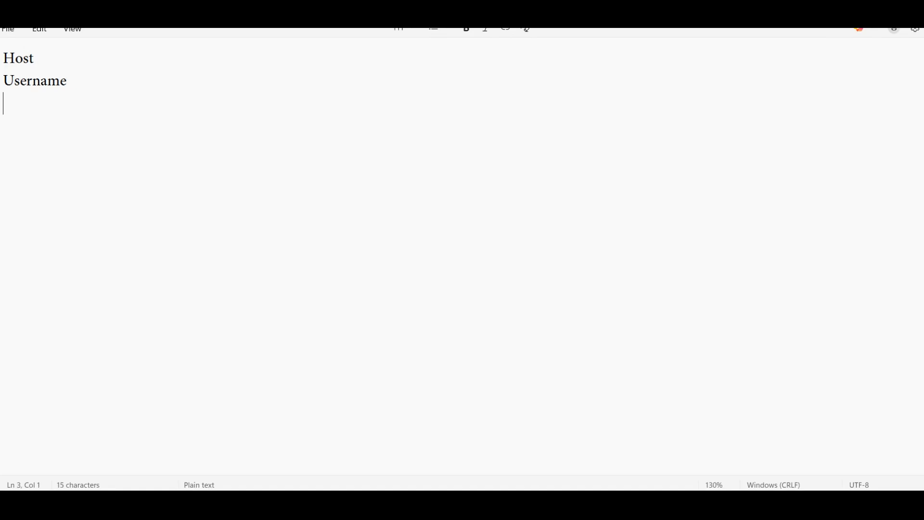
pyautogui.write('Password')
pyautogui.press('Return')
# - Add Database and Port lines to finish the connection checklist
pyautogui.write('Dataa')
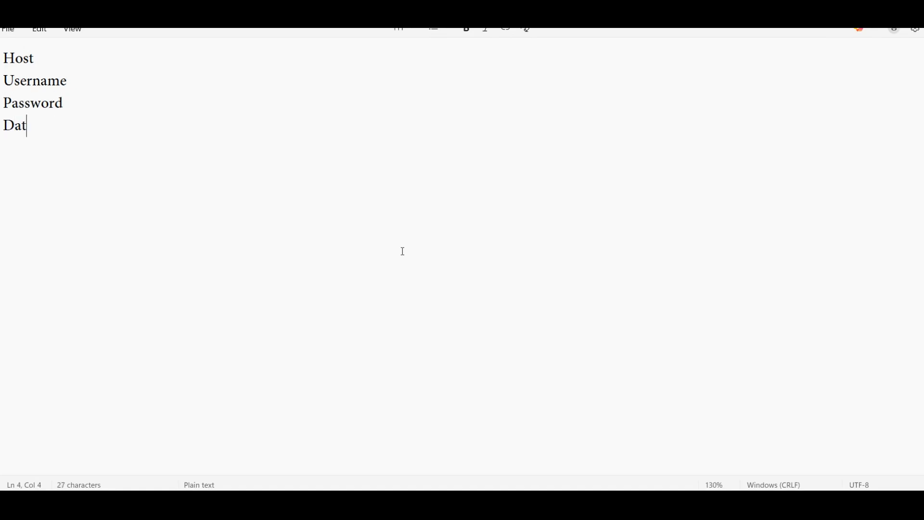
pyautogui.press('BackSpace')
pyautogui.write('base')
pyautogui.press('Return')
pyautogui.write('Port')
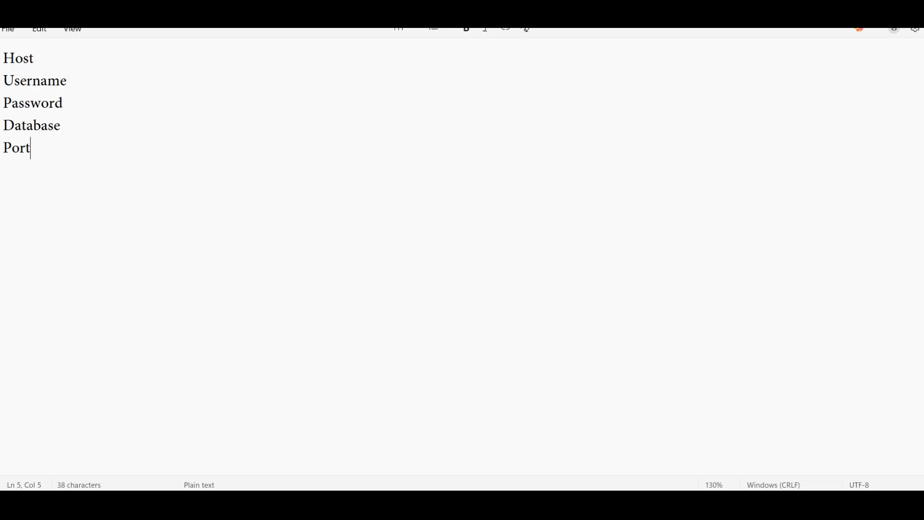
pyautogui.hotkey('alt', 'Tab')
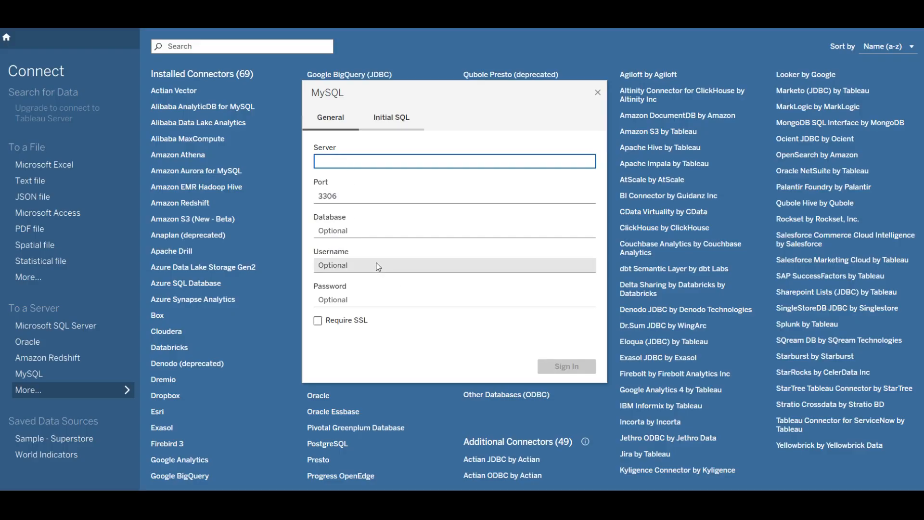
# - Fill the MySQL form with server 127.0.0.1, database northwind and username root
pyautogui.hotkey('alt', 'Tab')
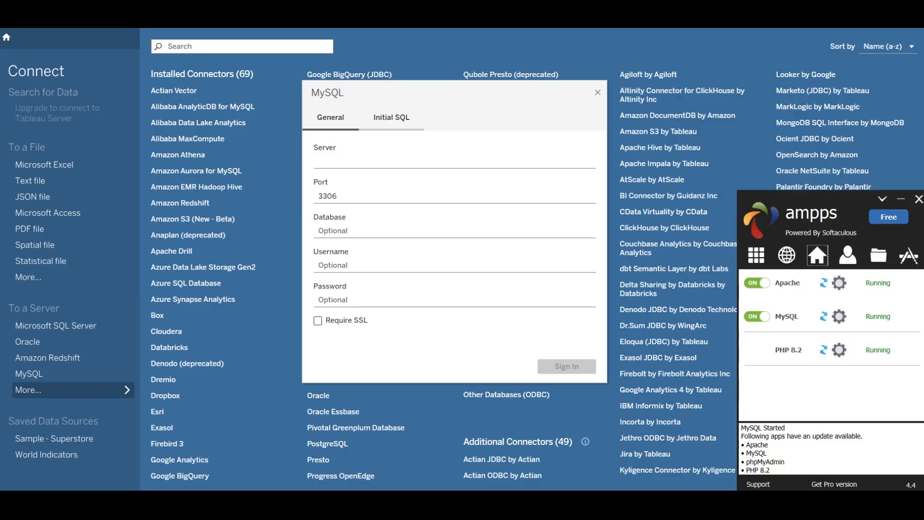
pyautogui.hotkey('alt', 'Tab')
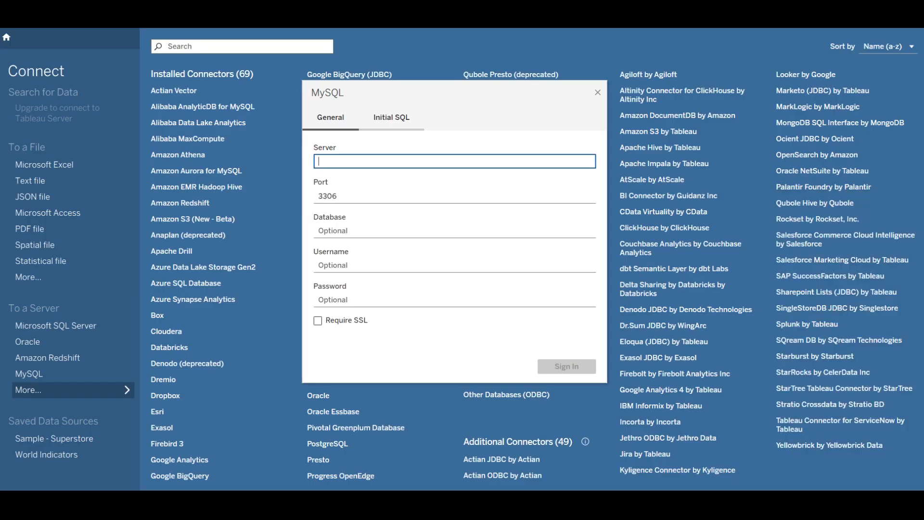
pyautogui.write('localhost')
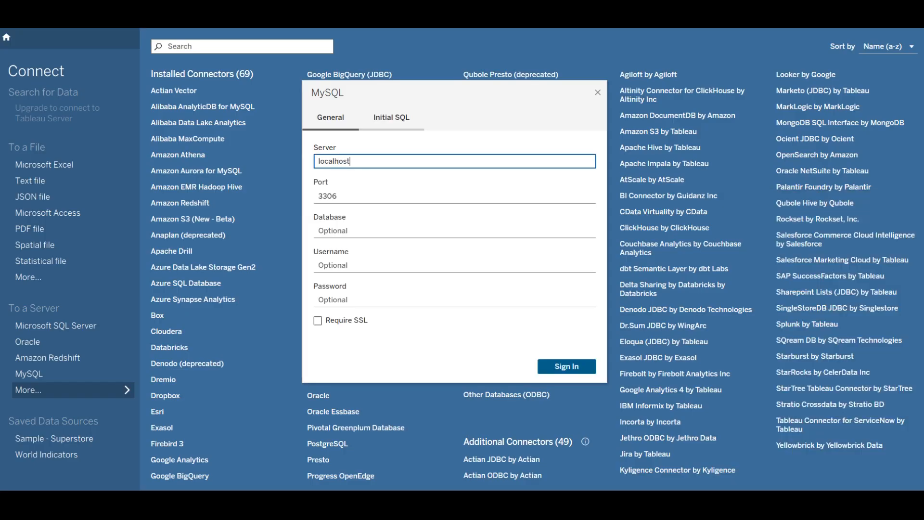
pyautogui.hotkey('ctrl', 'a')
pyautogui.write('127.0.0.1')
pyautogui.click(369, 238)
pyautogui.write('northwind')
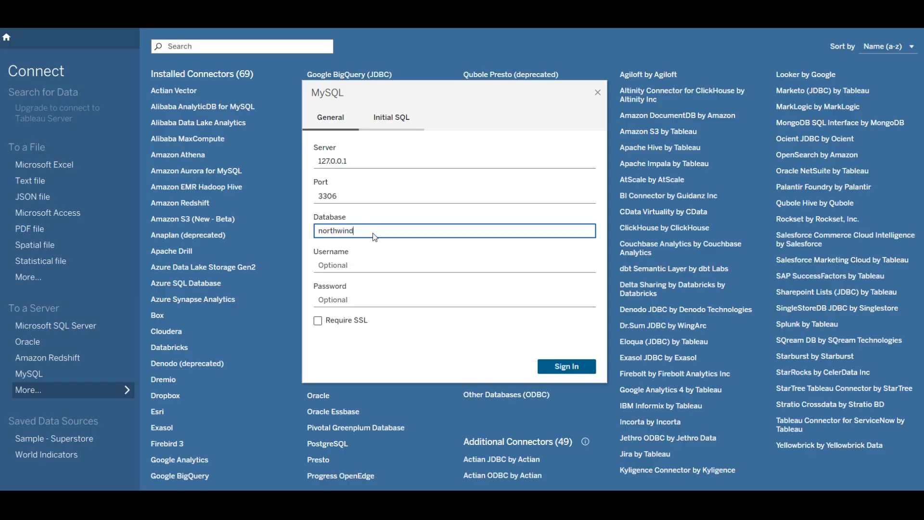
pyautogui.click(402, 266)
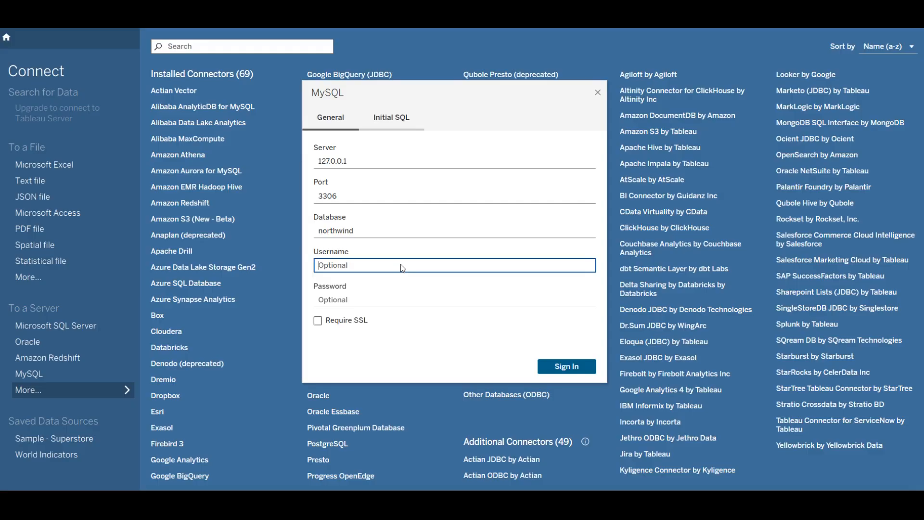
pyautogui.write('root')
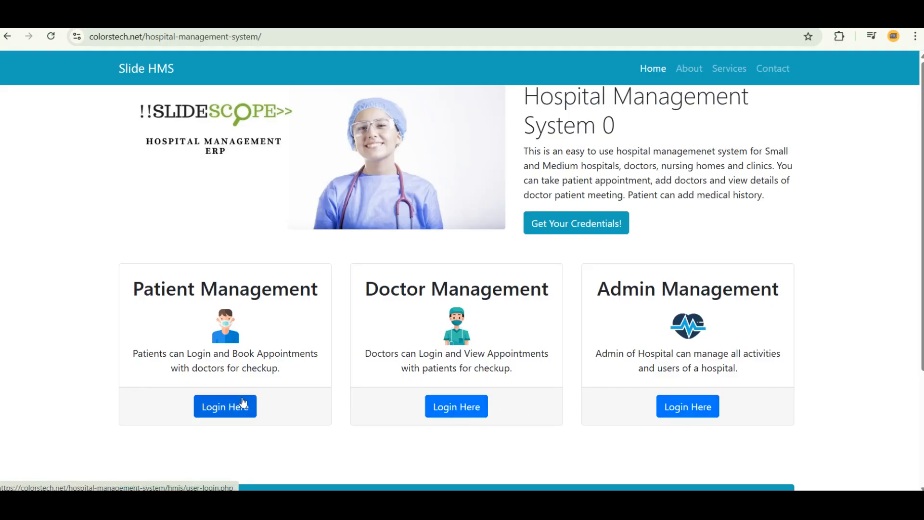
# - Preview the Slide HMS admin and doctor login pages, returning home after each
pyautogui.click(682, 416)
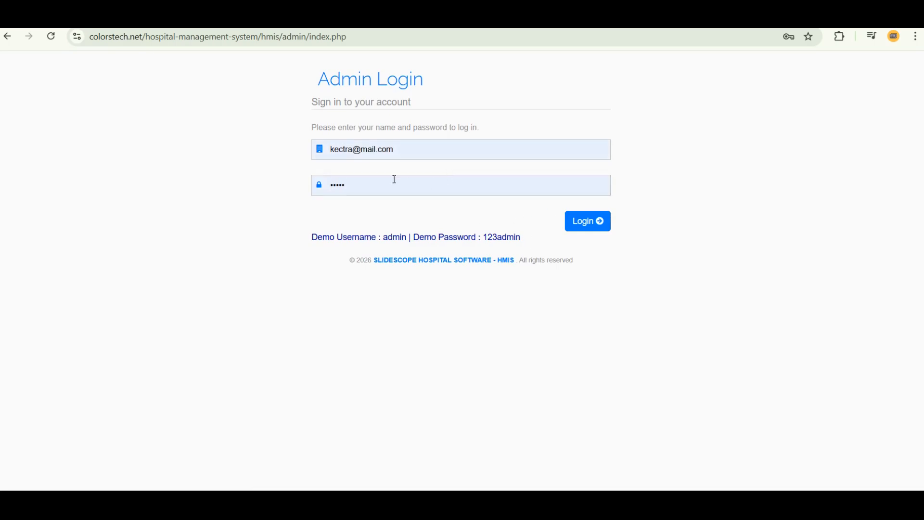
pyautogui.click(7, 36)
pyautogui.click(476, 408)
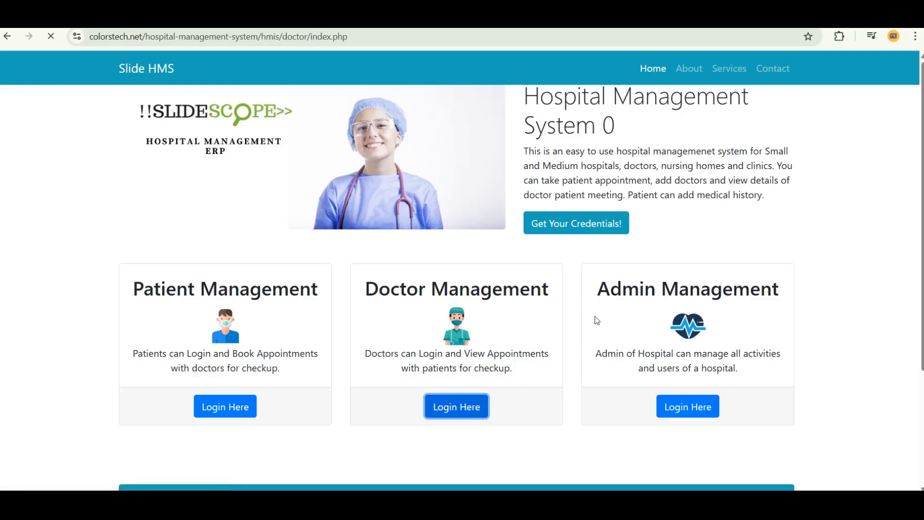
pyautogui.click(6, 37)
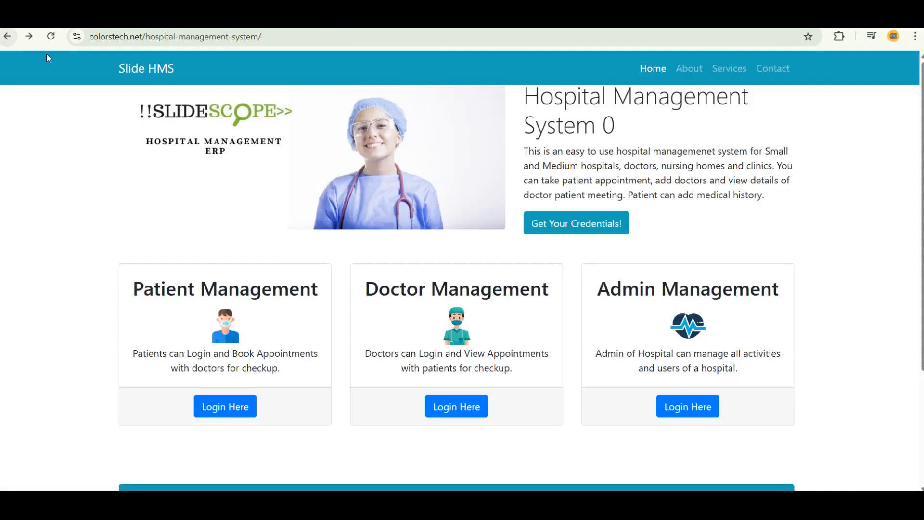
# - Go to colorstech.net/crm-prime in the address bar
pyautogui.moveTo(139, 34); pyautogui.dragTo(380, 56)
pyautogui.write('crem')
pyautogui.press('BackSpace')
pyautogui.press('BackSpace')
pyautogui.write('r')
pyautogui.press('BackSpace')
pyautogui.write('m-')
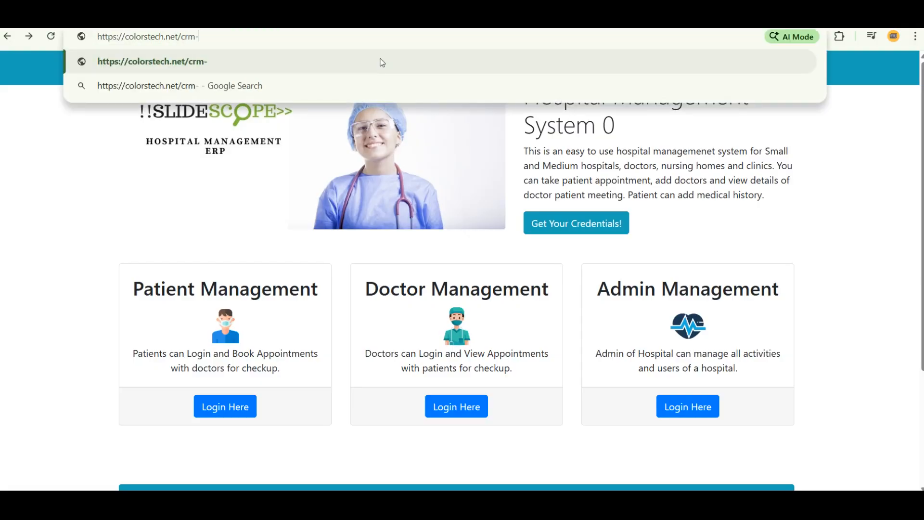
pyautogui.write('prime')
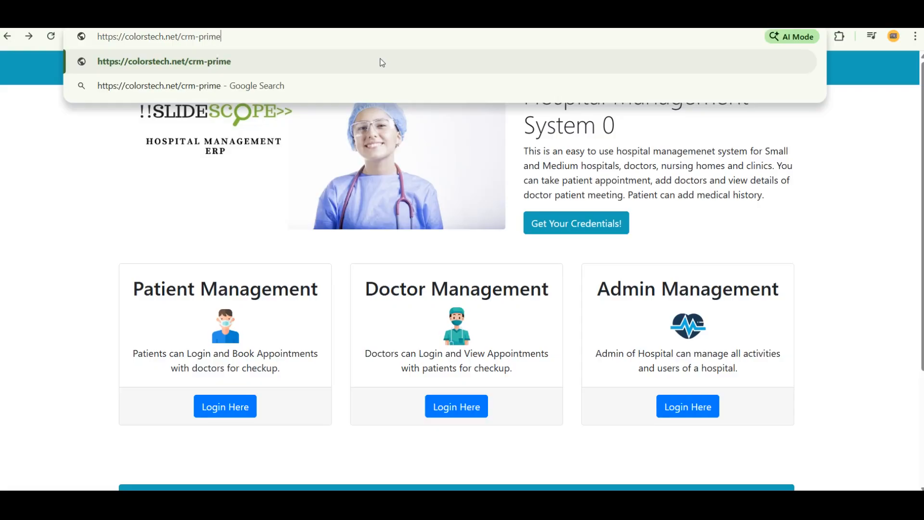
pyautogui.press('Return')
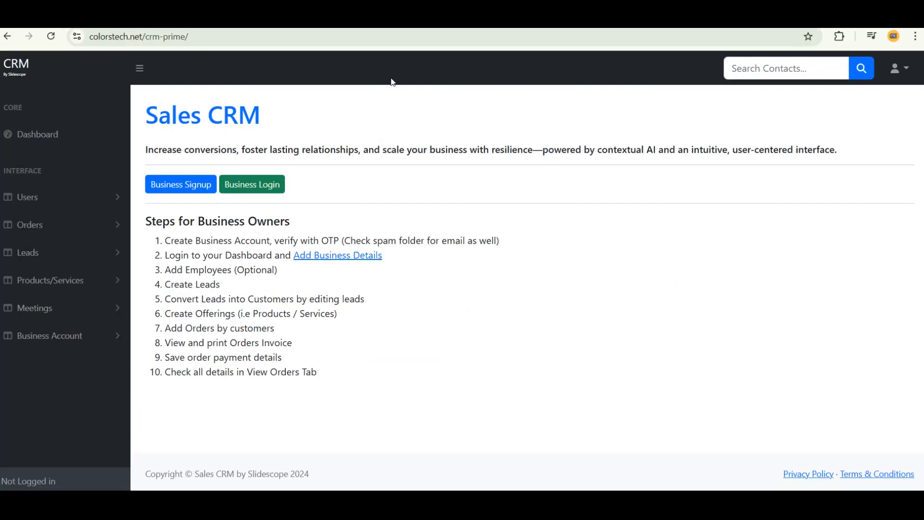
# - Sign in to the Sales CRM business account and view the existing users list
pyautogui.click(269, 185)
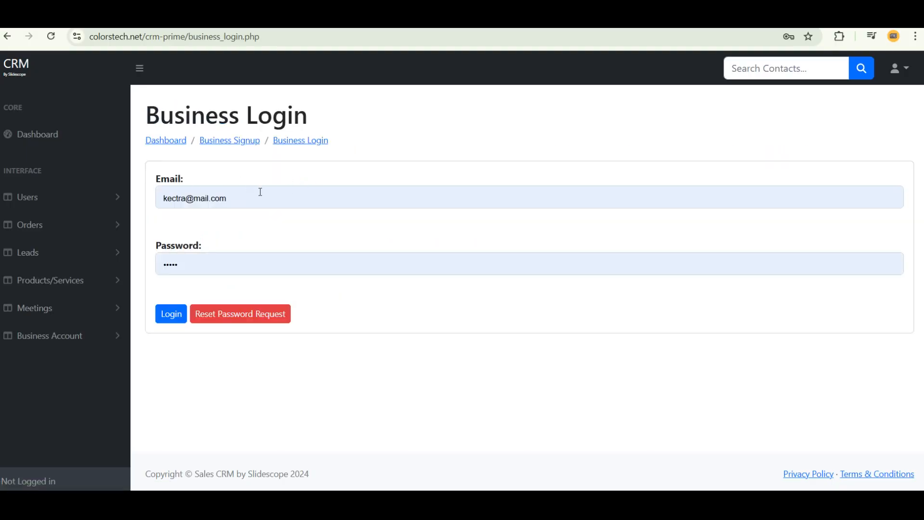
pyautogui.click(167, 314)
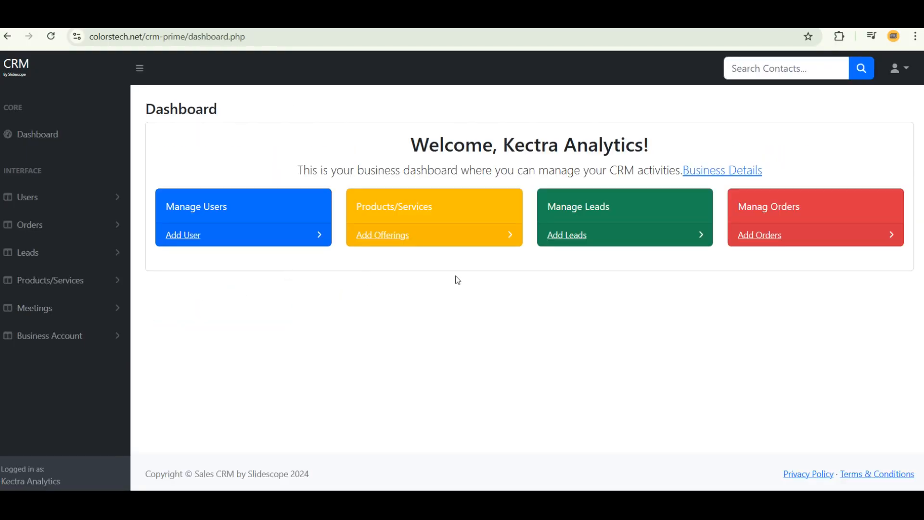
pyautogui.click(174, 237)
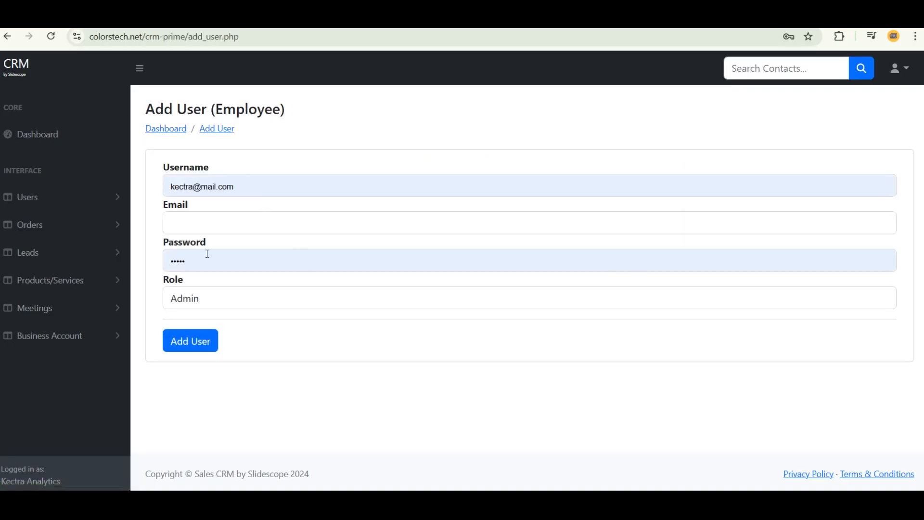
pyautogui.click(44, 202)
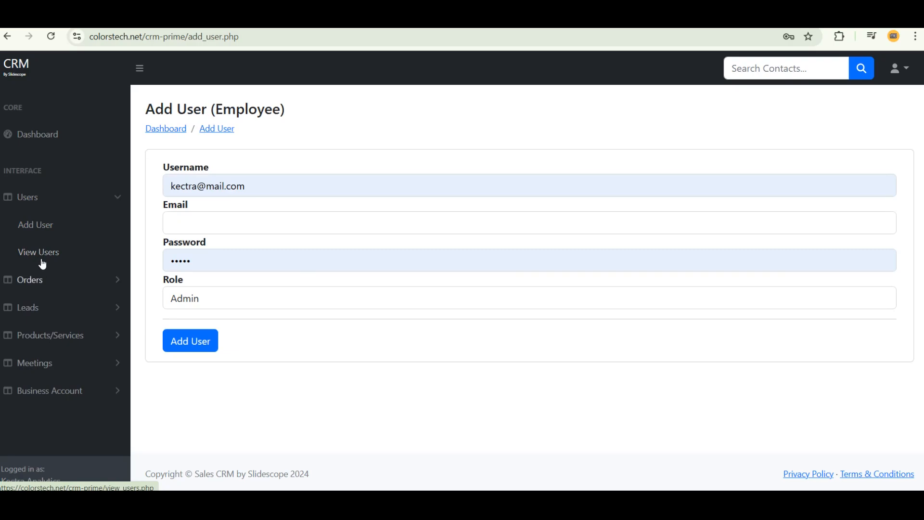
pyautogui.click(42, 260)
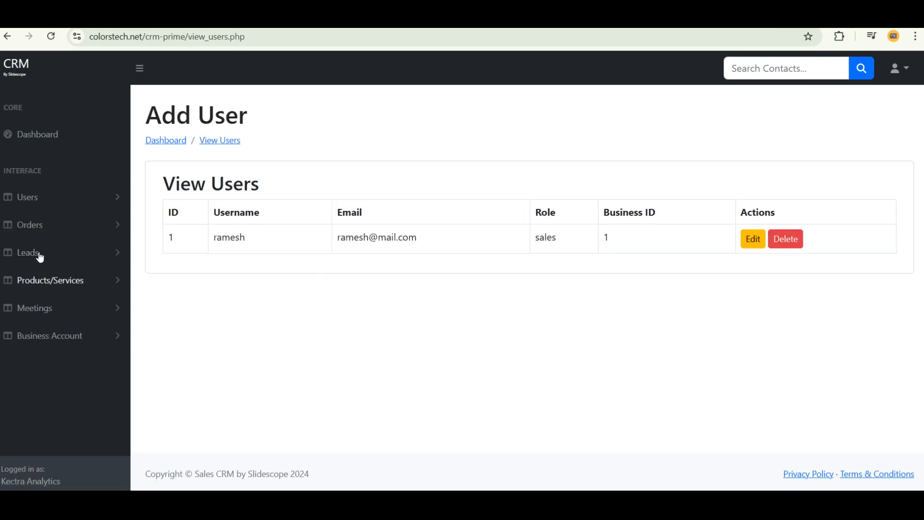
# - Open a blank Add Lead form from the Leads section
pyautogui.click(40, 258)
pyautogui.click(42, 281)
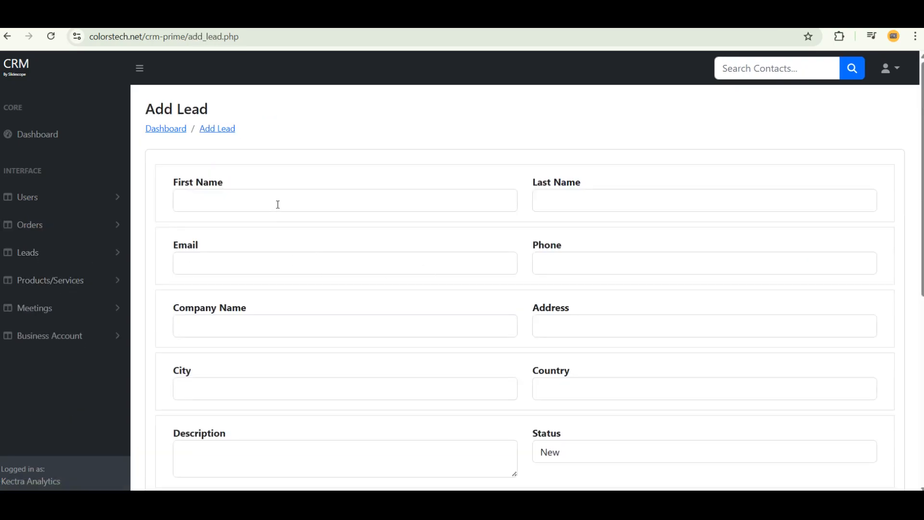
pyautogui.scroll(-2, 360, 250)
pyautogui.scroll(1, 359, 250)
pyautogui.scroll(1, 363, 251)
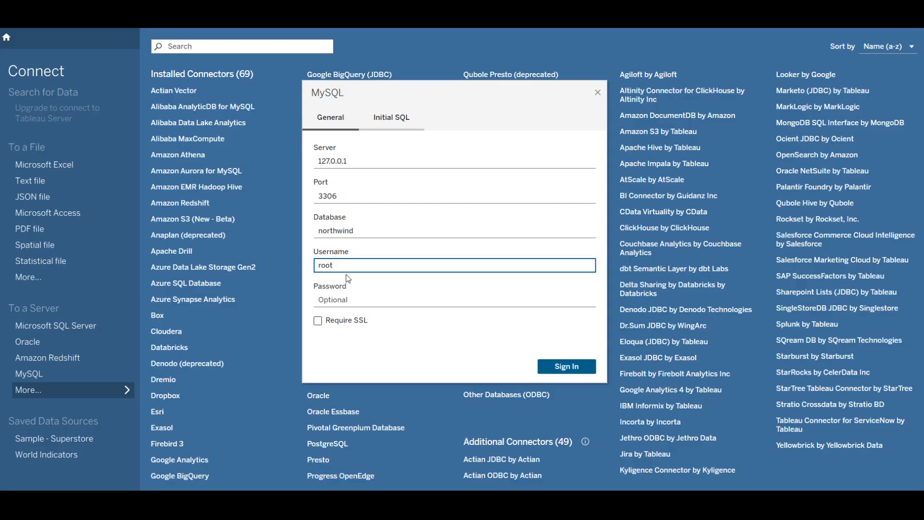
# - Try changing the server to sql.colorstech.net, then undo back to 127.0.0.1
pyautogui.click(344, 301)
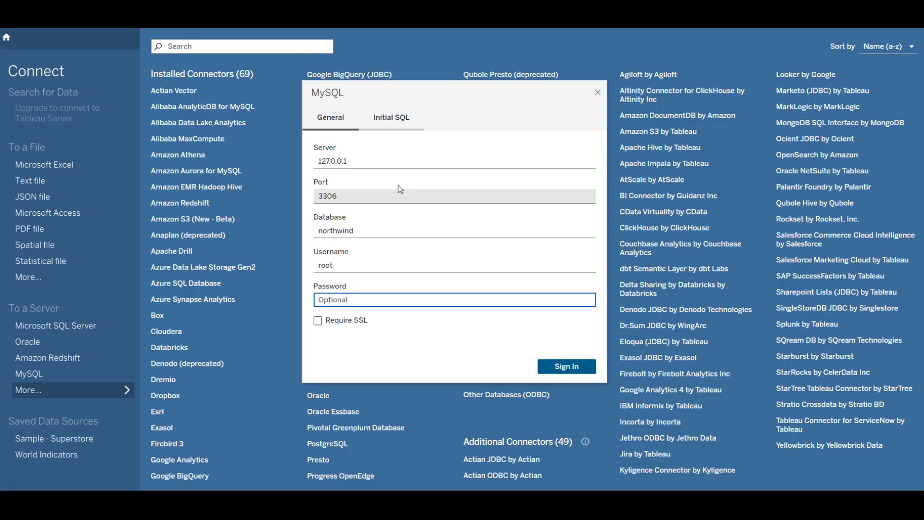
pyautogui.click(395, 163)
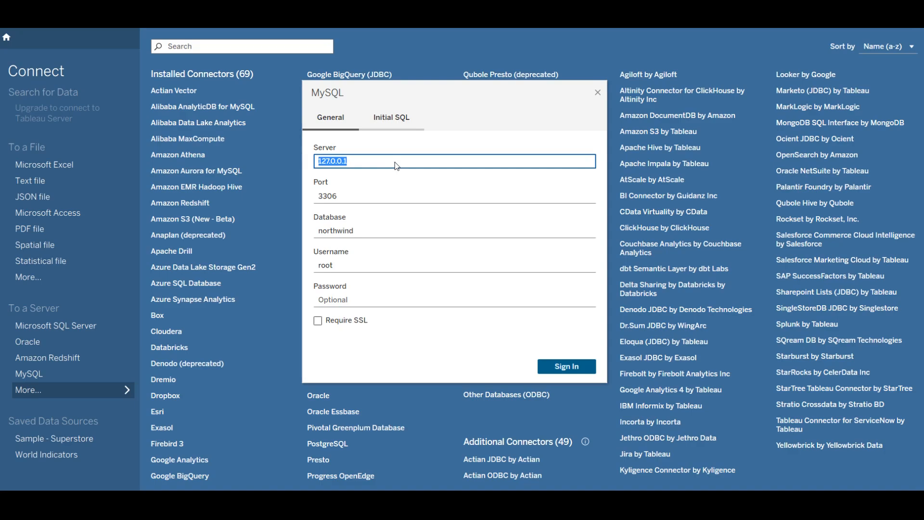
pyautogui.write('c')
pyautogui.press('BackSpace')
pyautogui.write('sql.colorstech.net')
pyautogui.hotkey('ctrl', 'z')
pyautogui.hotkey('ctrl', 'z')
# - Enter the MySQL account password and bring up the AMPPS control panel
pyautogui.click(341, 298)
pyautogui.write('root')
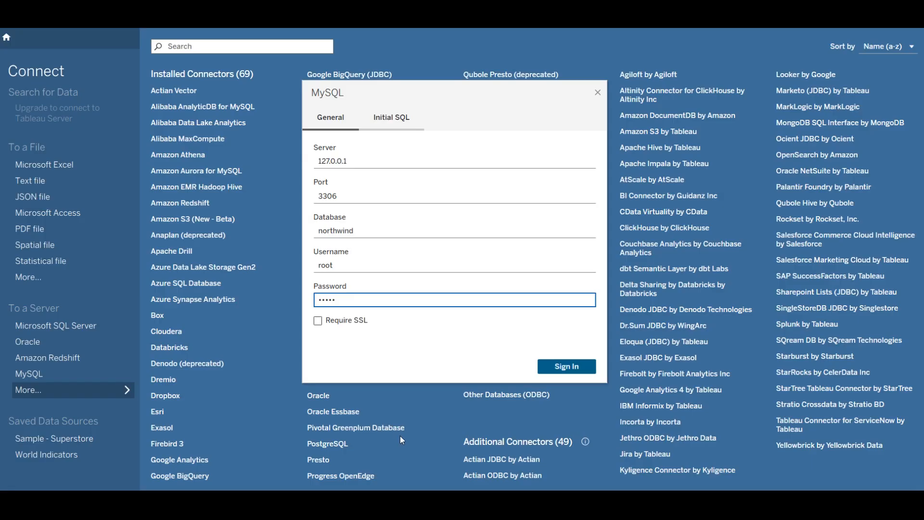
pyautogui.click(447, 506)
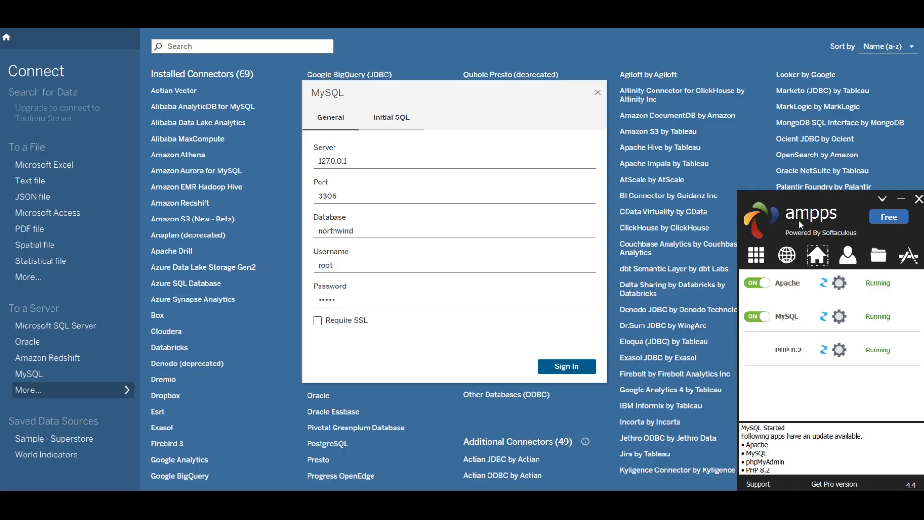
# - Restore the MySQL password in Tableau's sign-in form and connect to the northwind database
pyautogui.click(390, 298)
pyautogui.press('BackSpace')
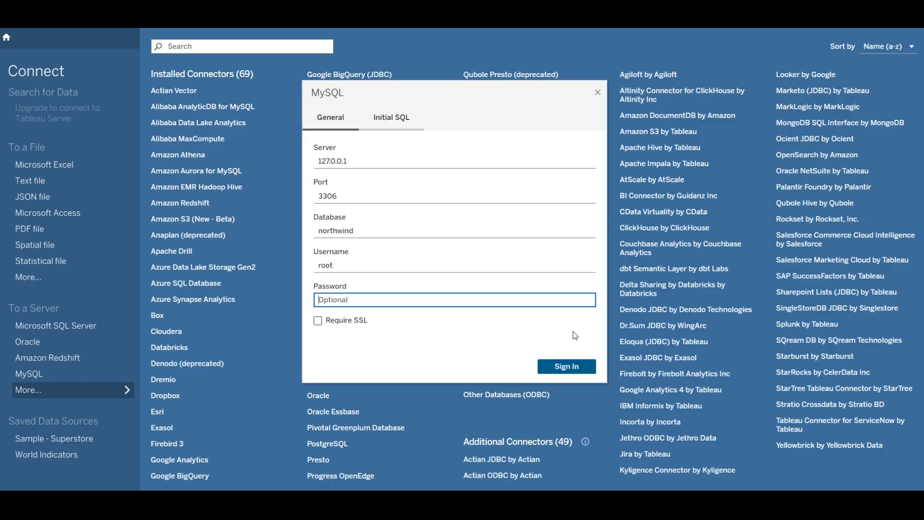
pyautogui.hotkey('ctrl', 'z')
pyautogui.click(573, 367)
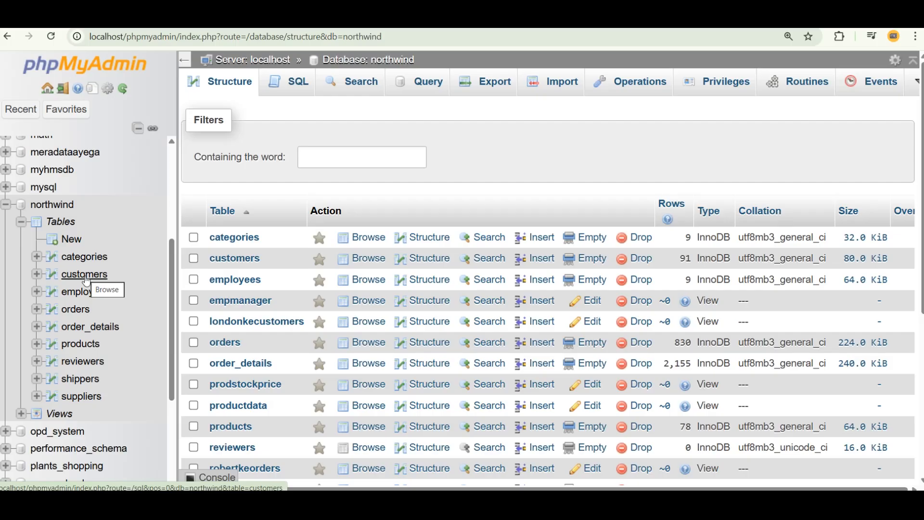
# - Browse the categories and customers rows in phpMyAdmin, then add categories to Tableau's data model
pyautogui.click(86, 260)
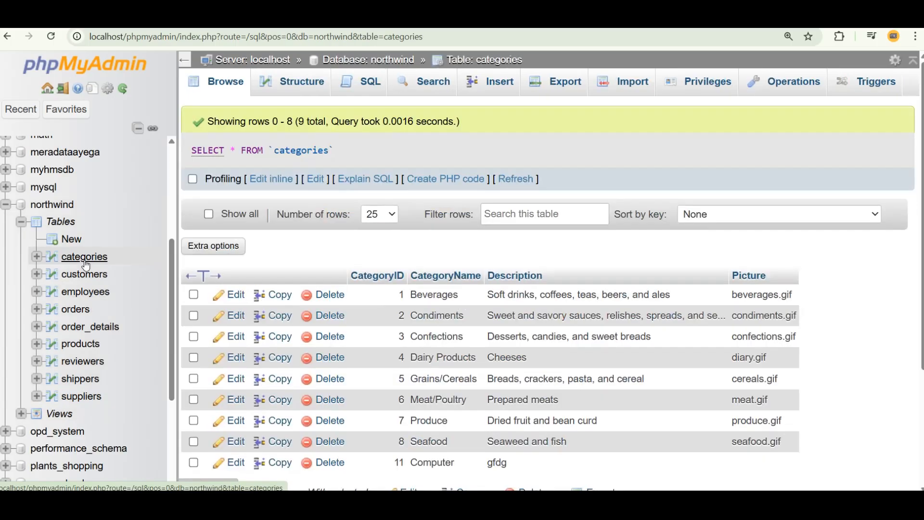
pyautogui.click(85, 275)
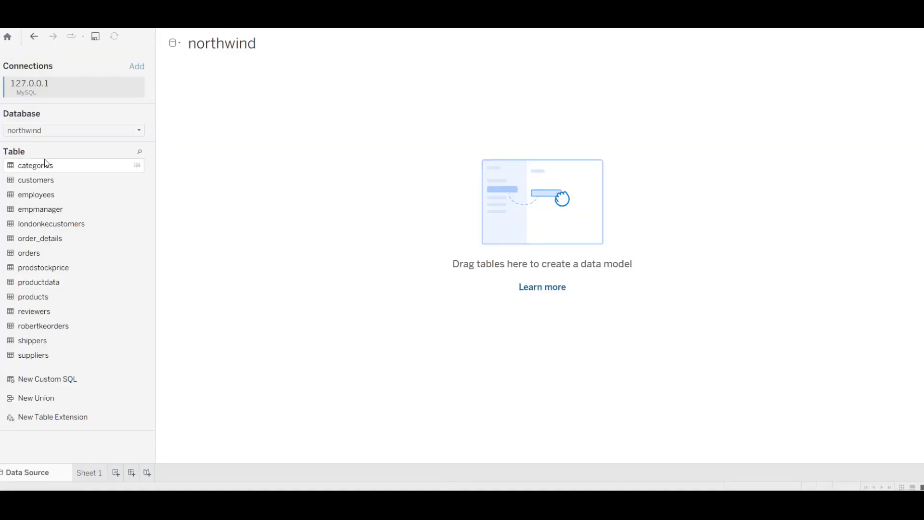
pyautogui.moveTo(45, 163); pyautogui.dragTo(268, 154)
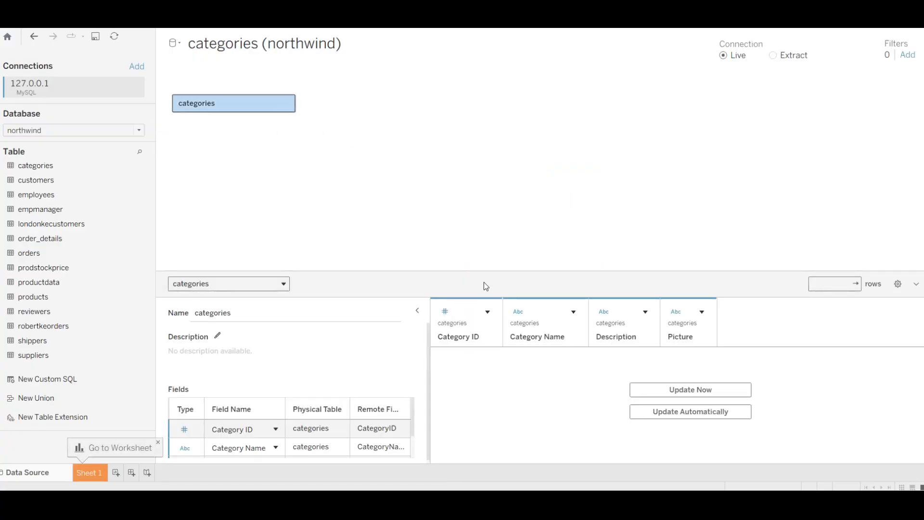
# - Preview all nine categories rows on a live connection, then add products beside categories
pyautogui.click(691, 388)
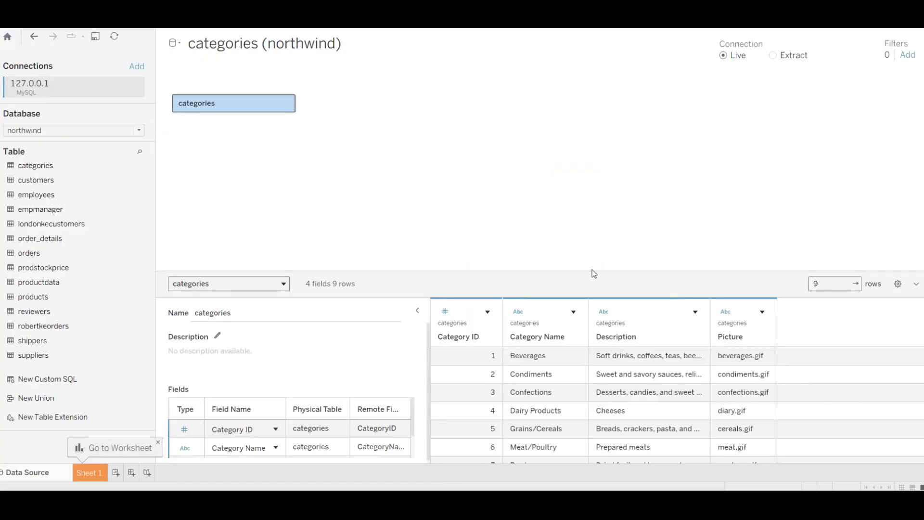
pyautogui.moveTo(590, 271); pyautogui.dragTo(591, 200)
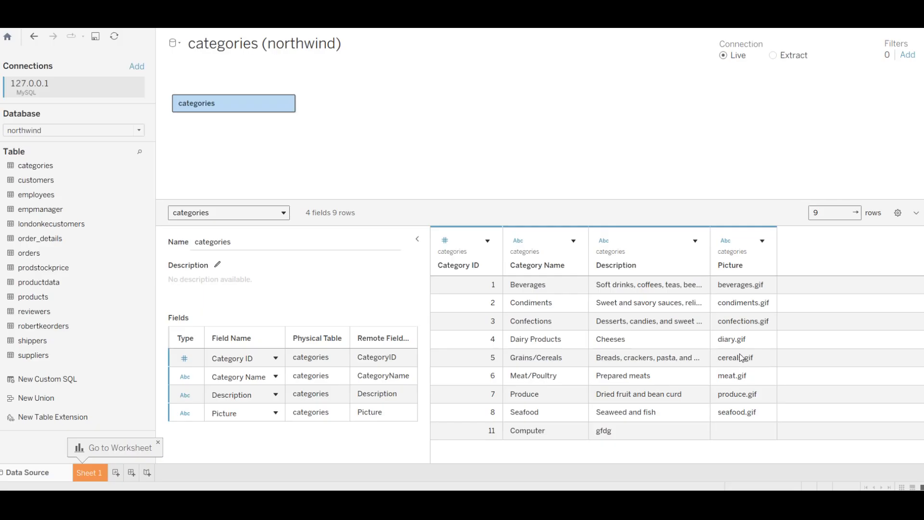
pyautogui.click(774, 56)
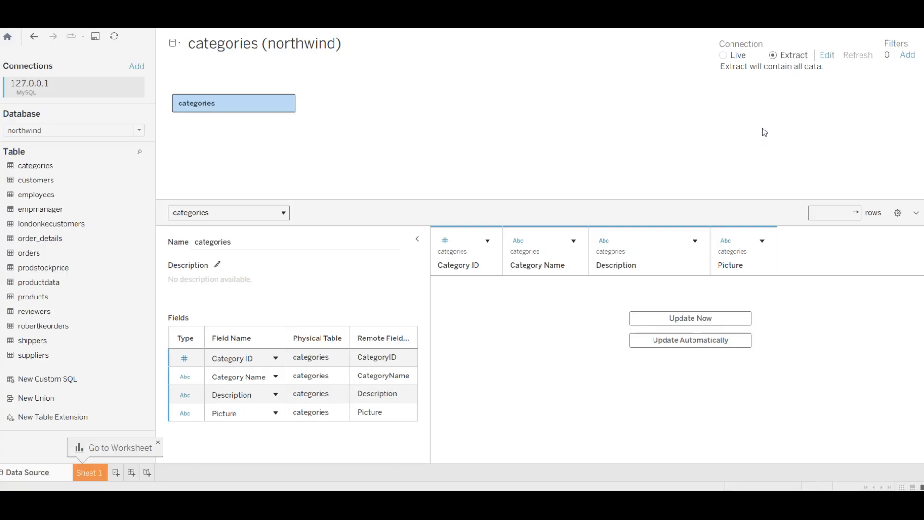
pyautogui.click(726, 57)
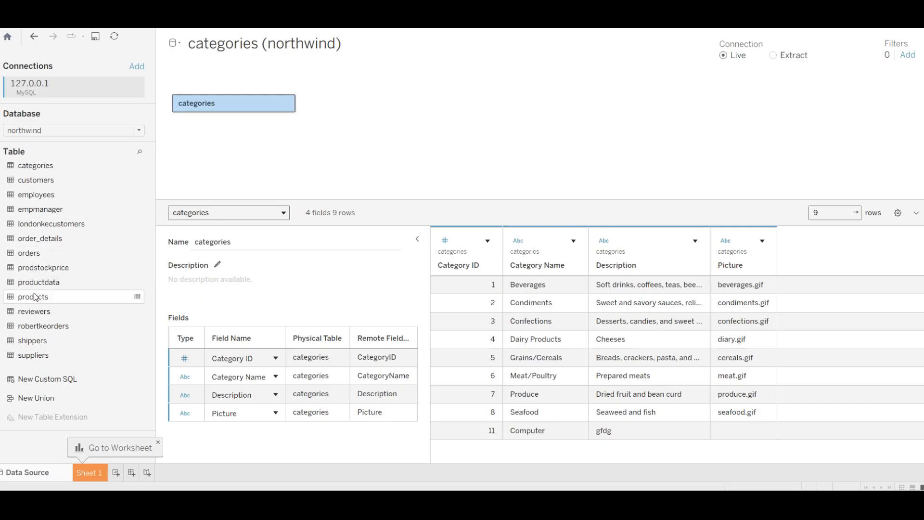
pyautogui.moveTo(33, 296); pyautogui.dragTo(370, 109)
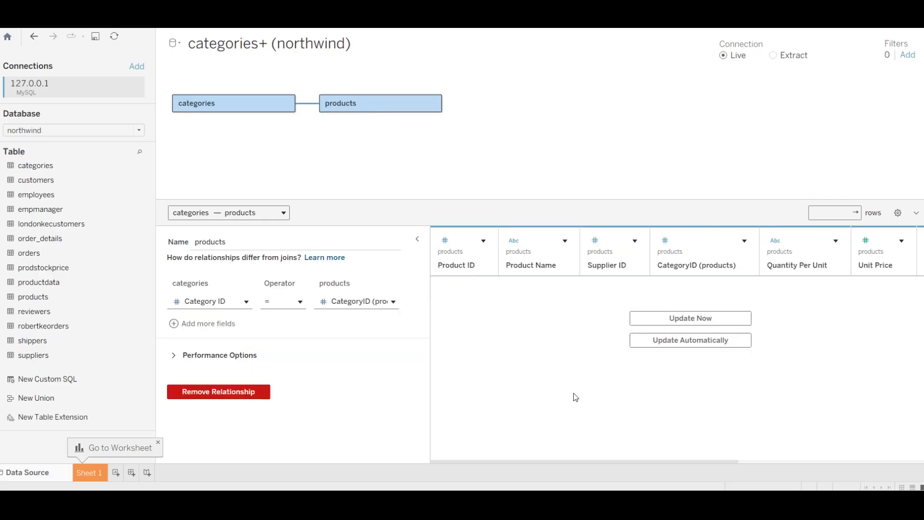
# - Preview the 78 products rows and keep the Category ID = CategoryID (products) relationship
pyautogui.click(666, 316)
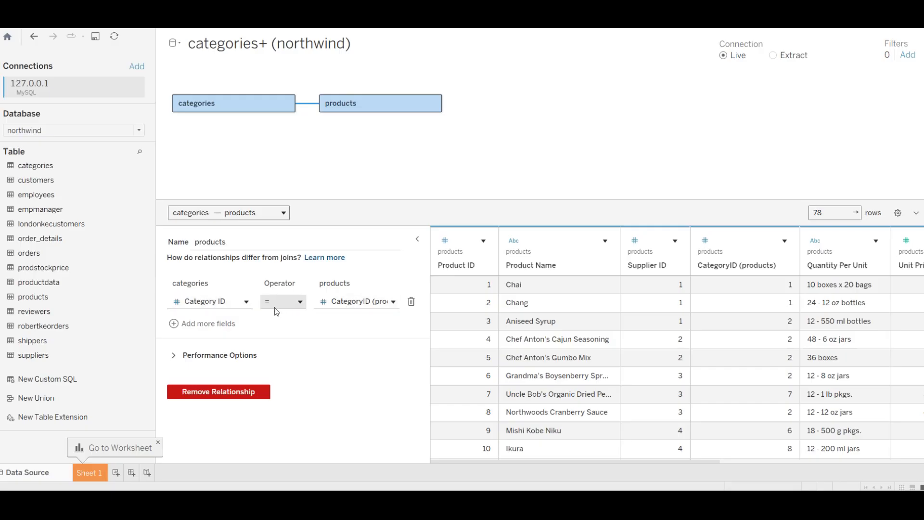
pyautogui.click(347, 301)
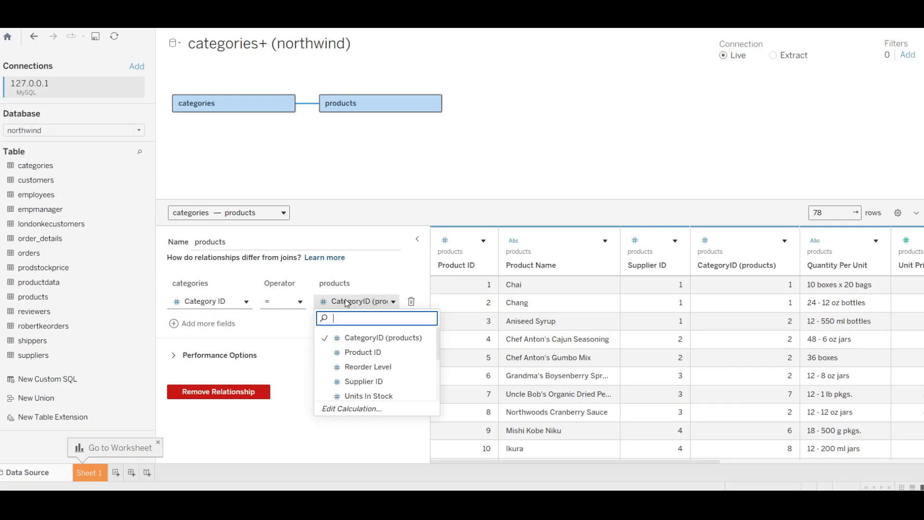
pyautogui.click(362, 338)
pyautogui.click(233, 303)
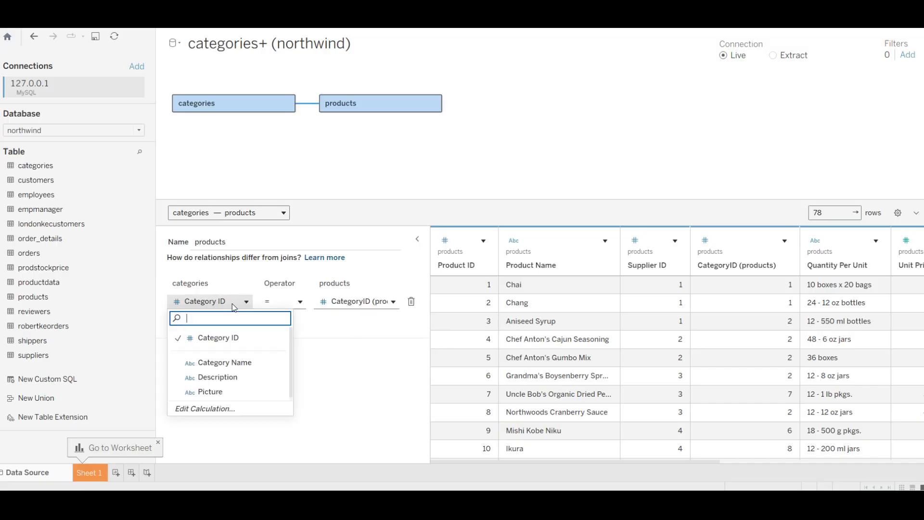
pyautogui.click(216, 338)
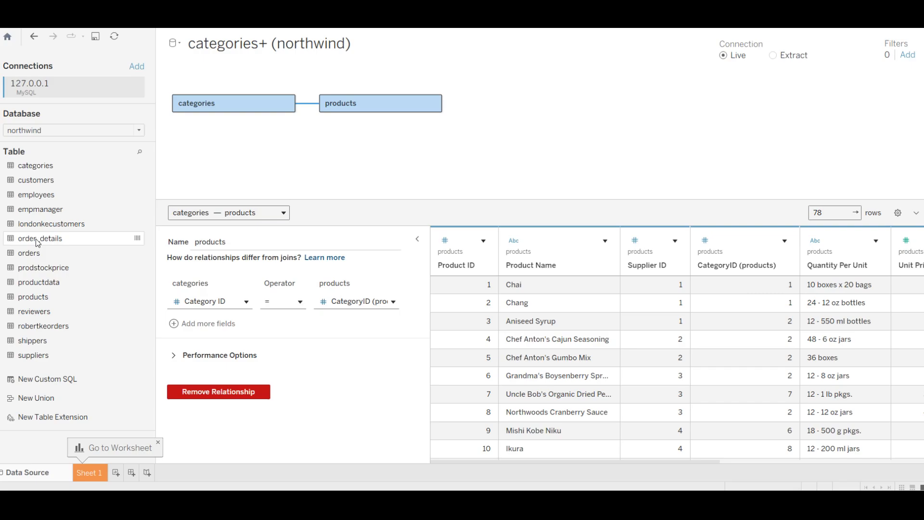
# - Relate order_details to products on Product ID = ProductID, preview its rows, and add orders
pyautogui.moveTo(36, 238); pyautogui.dragTo(473, 105)
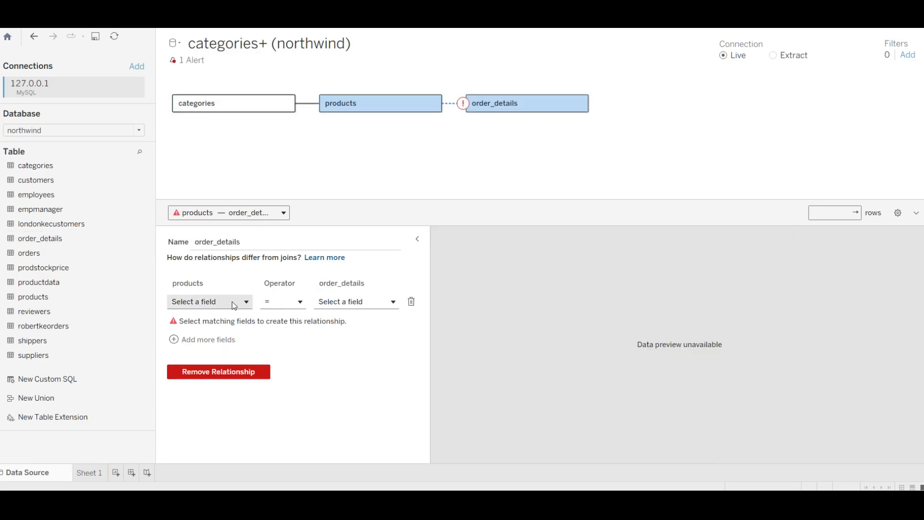
pyautogui.click(232, 302)
pyautogui.click(237, 366)
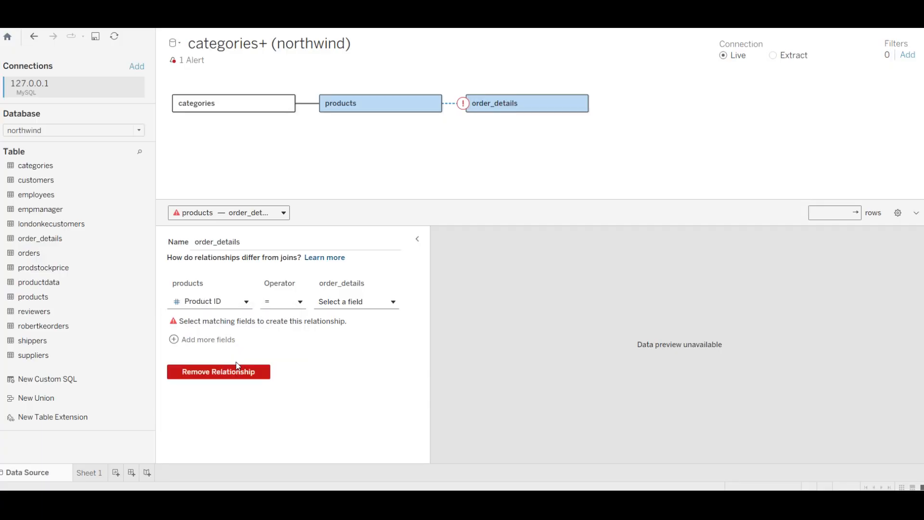
pyautogui.click(348, 302)
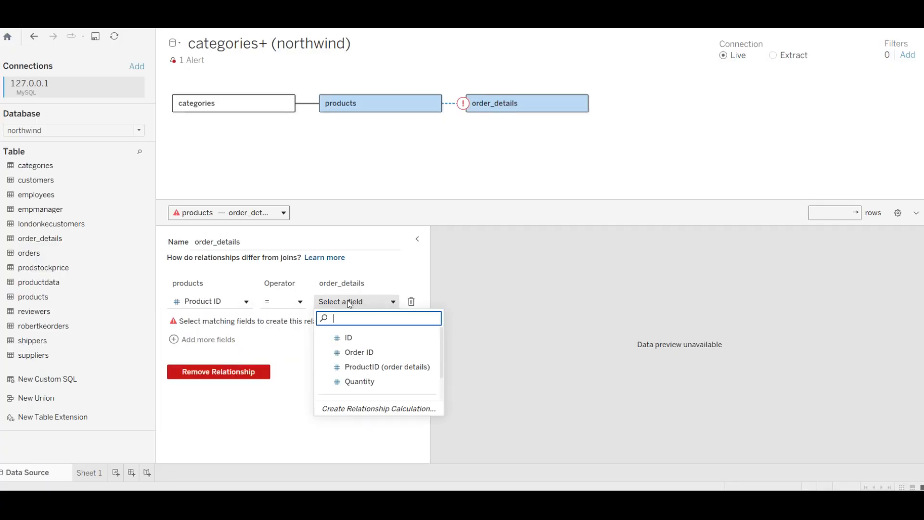
pyautogui.click(367, 369)
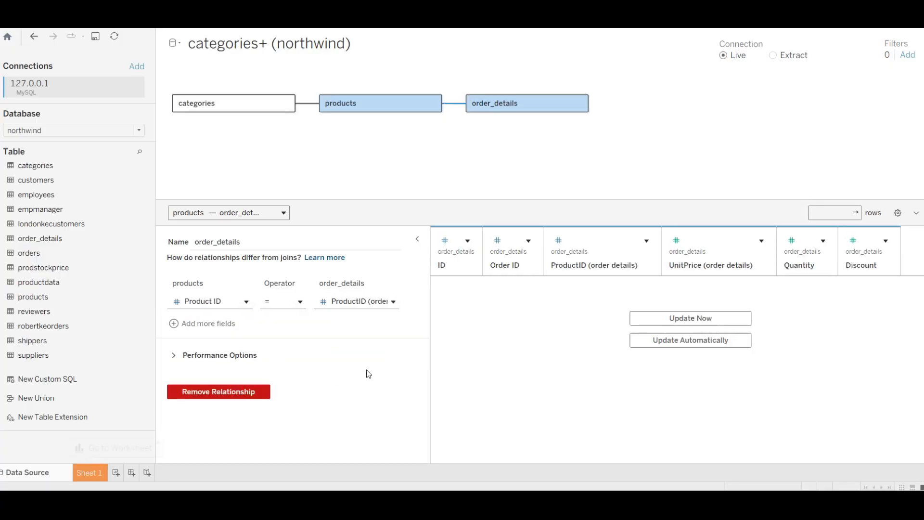
pyautogui.click(728, 319)
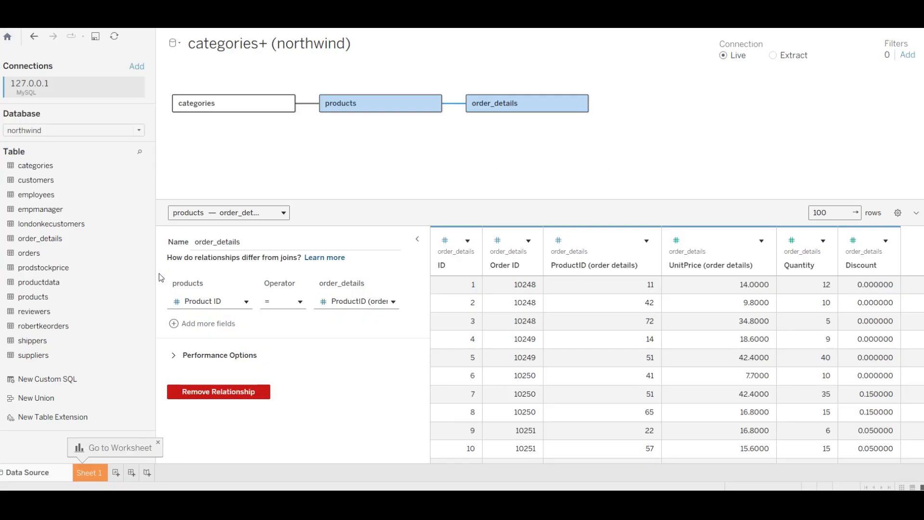
pyautogui.moveTo(29, 253); pyautogui.dragTo(645, 98)
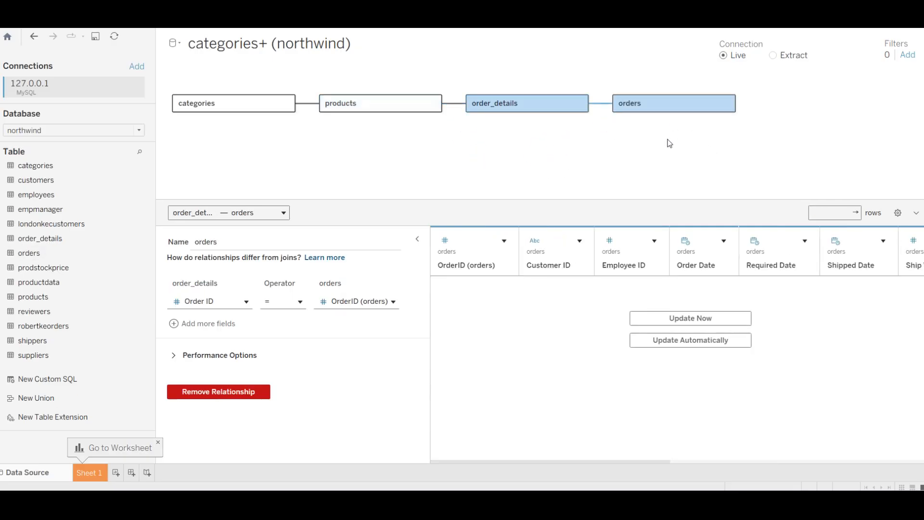
# - Preview orders, relate customers to orders and preview them, then open the Northwind ER diagram
pyautogui.click(667, 322)
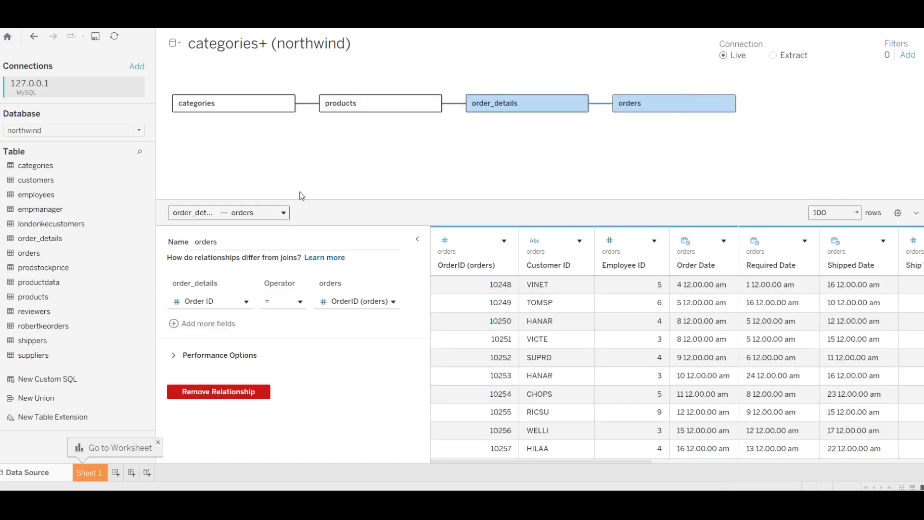
pyautogui.moveTo(36, 180); pyautogui.dragTo(806, 122)
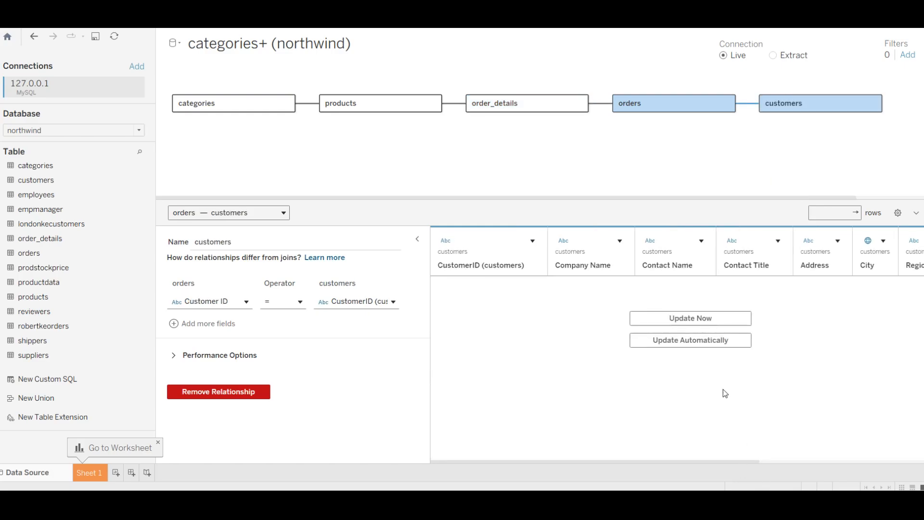
pyautogui.click(684, 319)
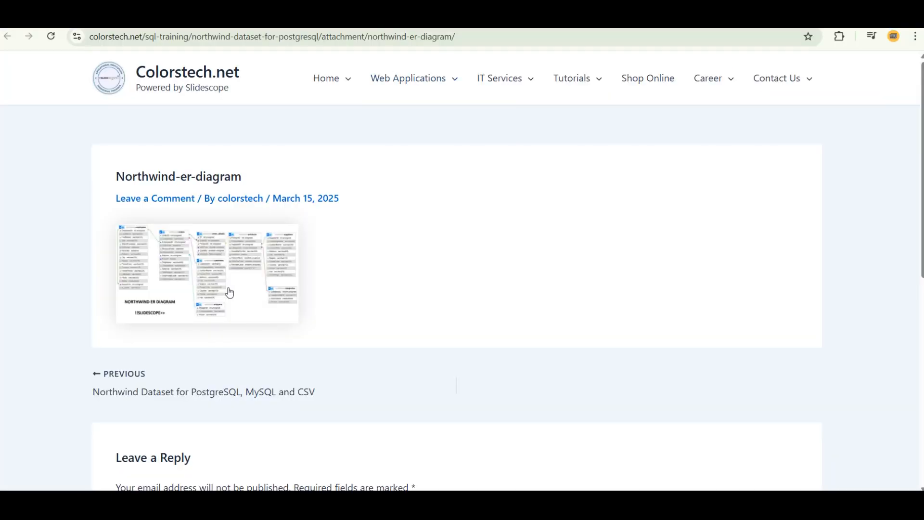
pyautogui.click(229, 292)
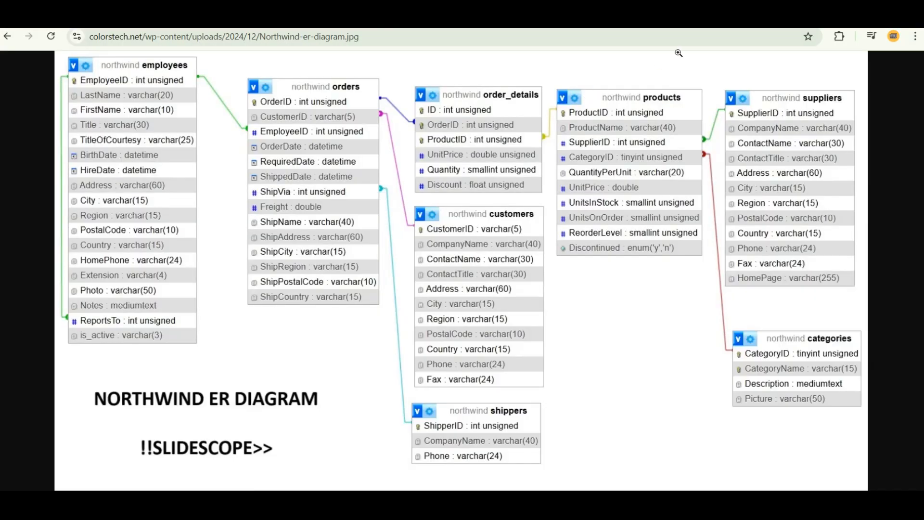
# - Check the Google image results, then go back to the Northwind-er-diagram.jpg tab
pyautogui.click(696, 15)
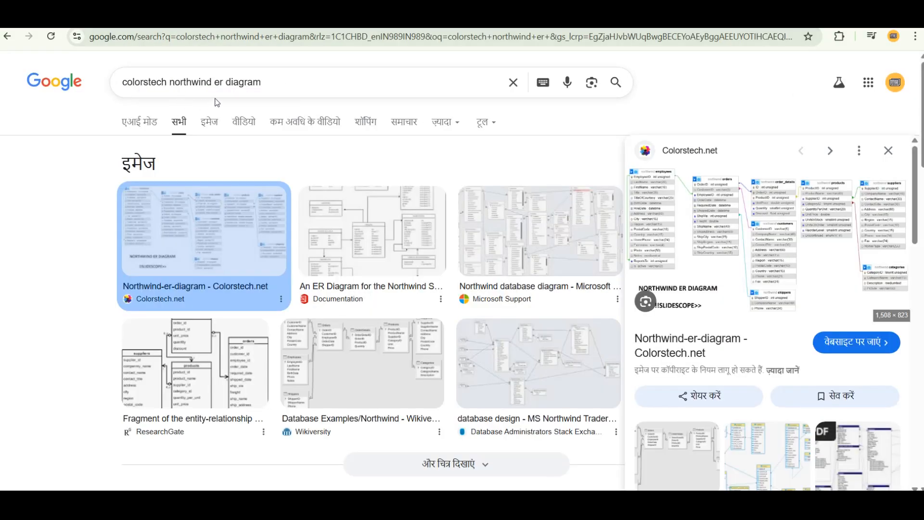
pyautogui.click(736, 15)
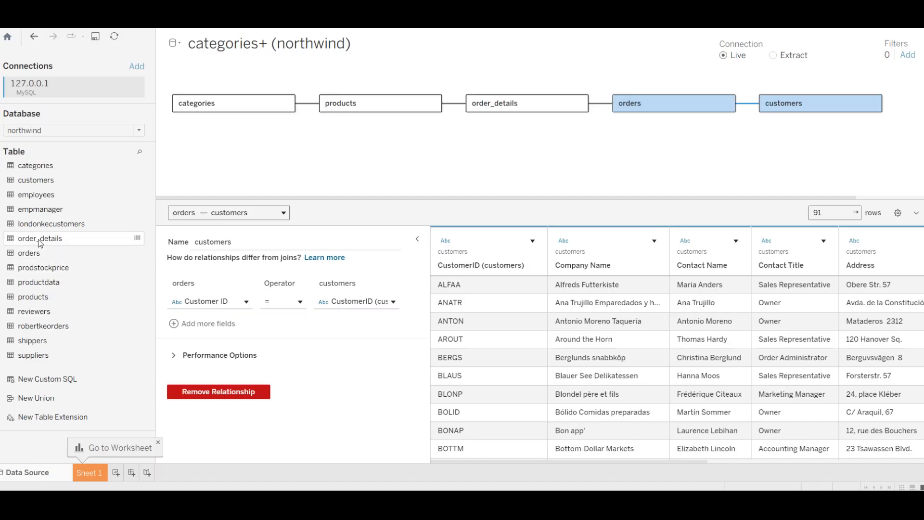
# - Relate suppliers to products on Supplier ID, preview its 29 rows, and move to Sheet 1
pyautogui.moveTo(48, 357); pyautogui.dragTo(466, 174)
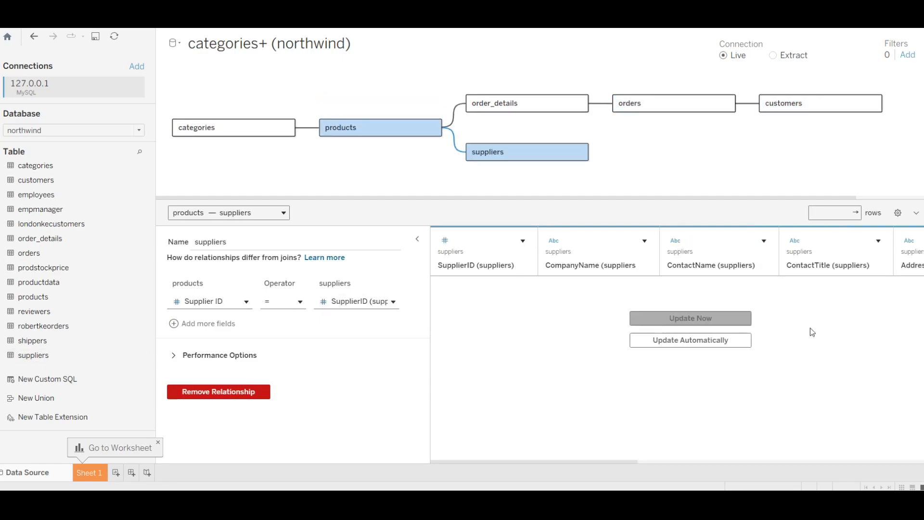
pyautogui.click(735, 315)
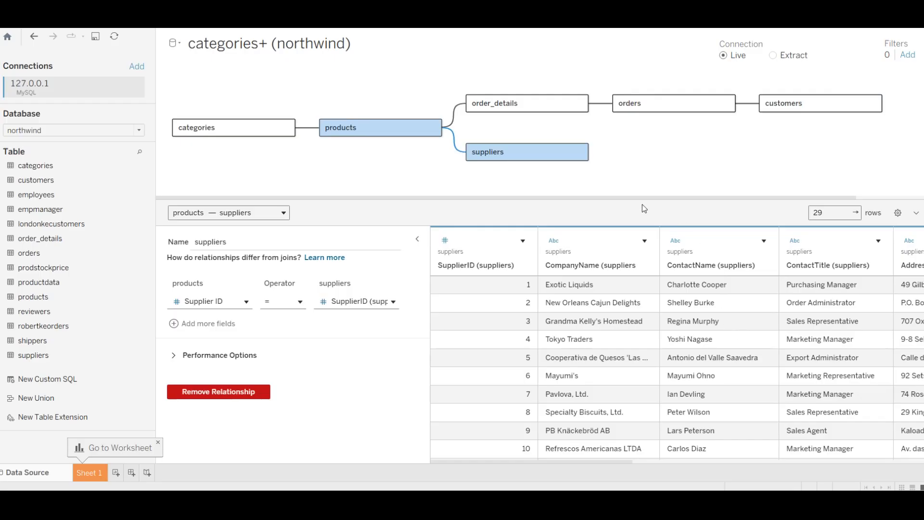
pyautogui.moveTo(642, 204); pyautogui.dragTo(640, 229)
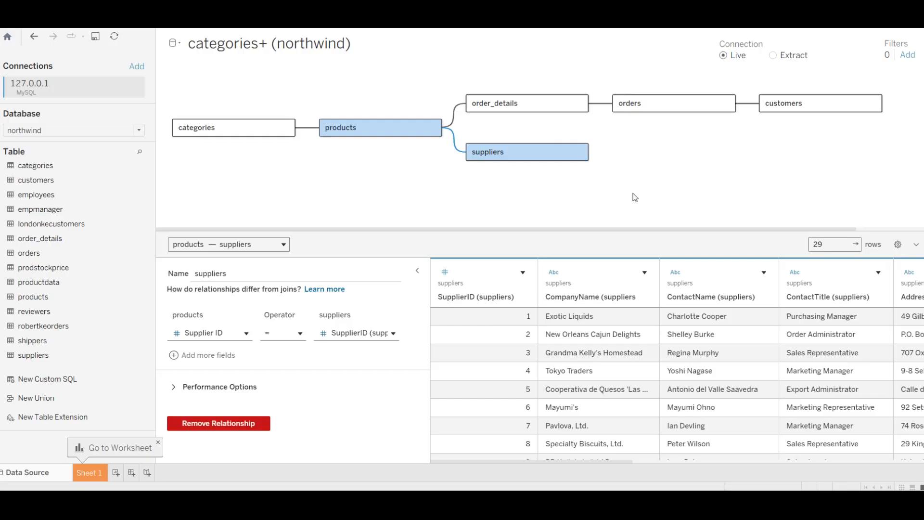
pyautogui.click(80, 472)
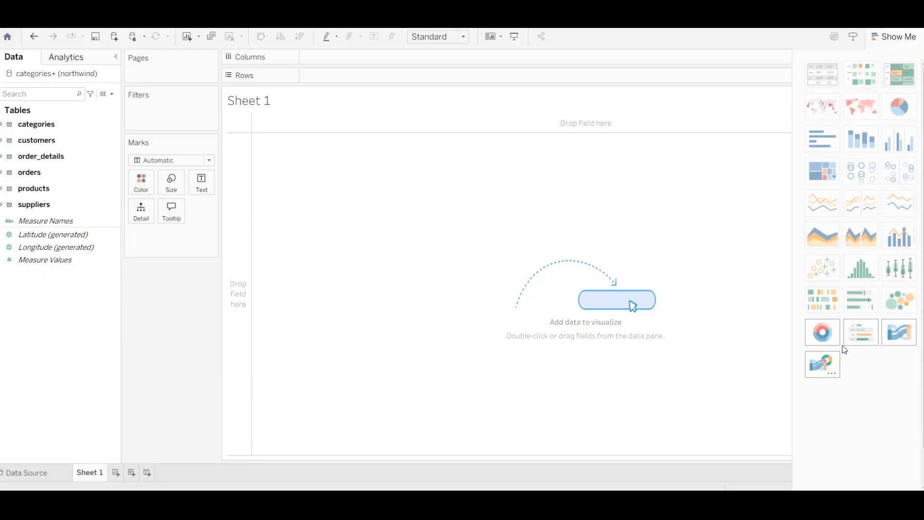
# - Leave the empty Sheet 1 worksheet and return to the Data Source page
pyautogui.moveTo(834, 345)
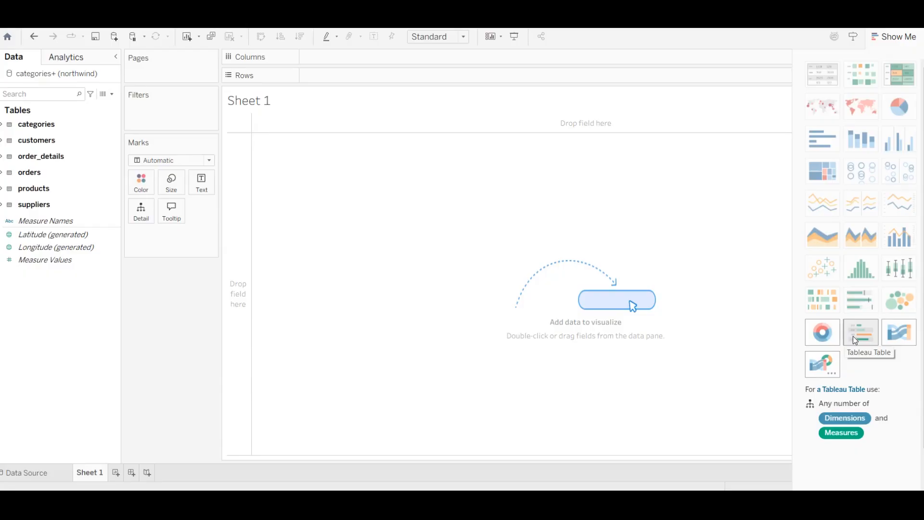
pyautogui.moveTo(908, 338)
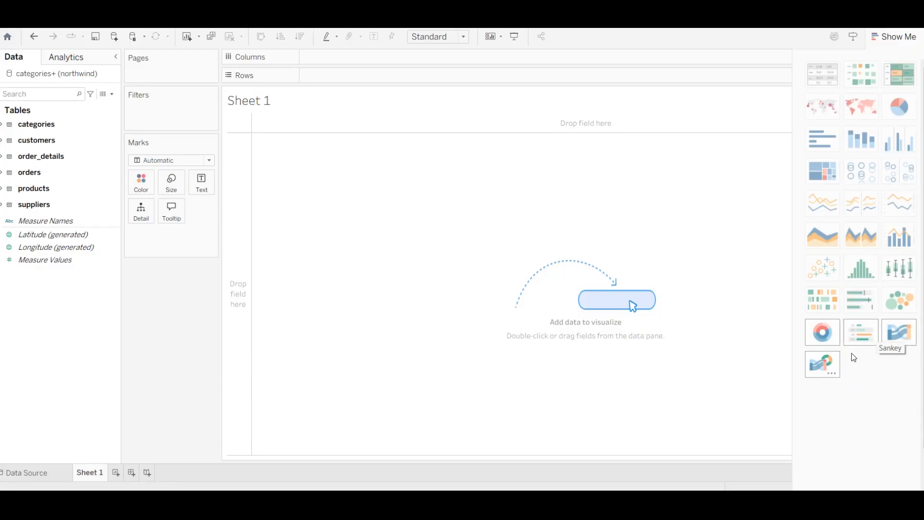
pyautogui.moveTo(837, 363)
pyautogui.moveTo(864, 274)
pyautogui.click(26, 472)
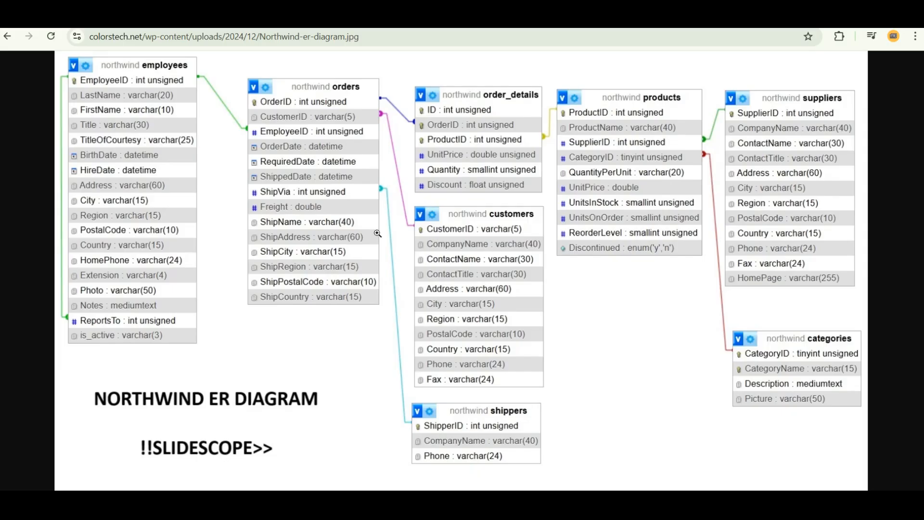
# - Relate employees to orders on Employee ID, load its nine rows, and add shippers to the model
pyautogui.click(462, 504)
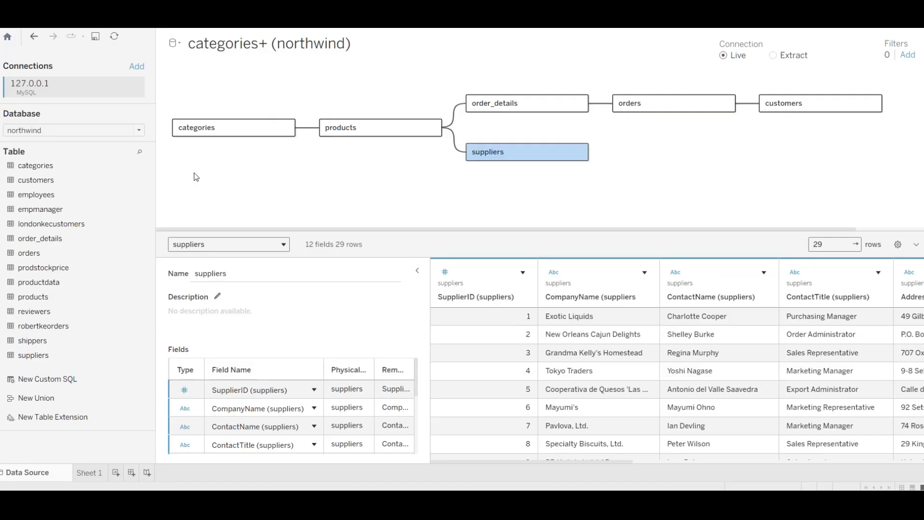
pyautogui.moveTo(39, 195); pyautogui.dragTo(769, 163)
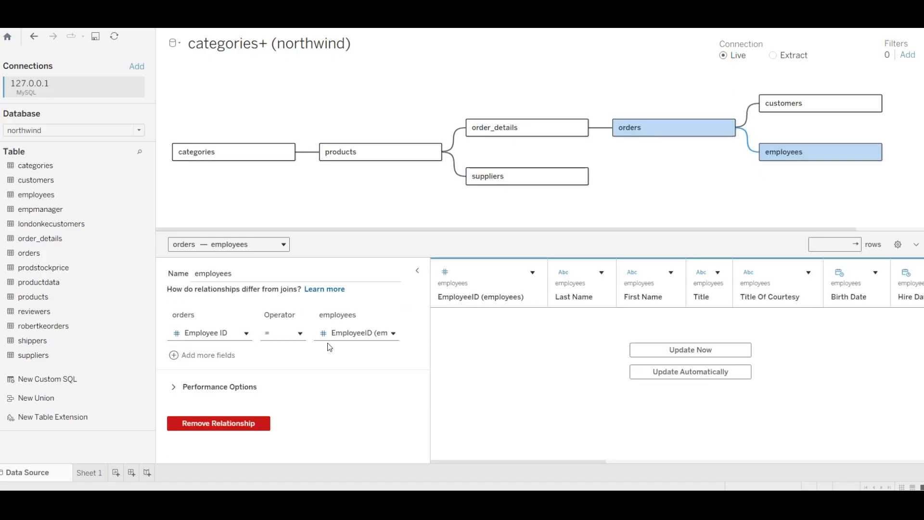
pyautogui.click(749, 357)
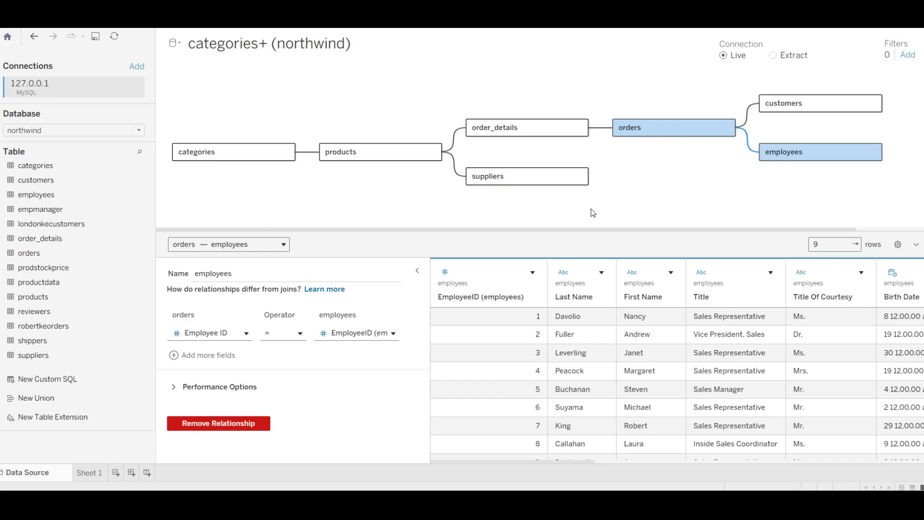
pyautogui.moveTo(33, 341); pyautogui.dragTo(767, 191)
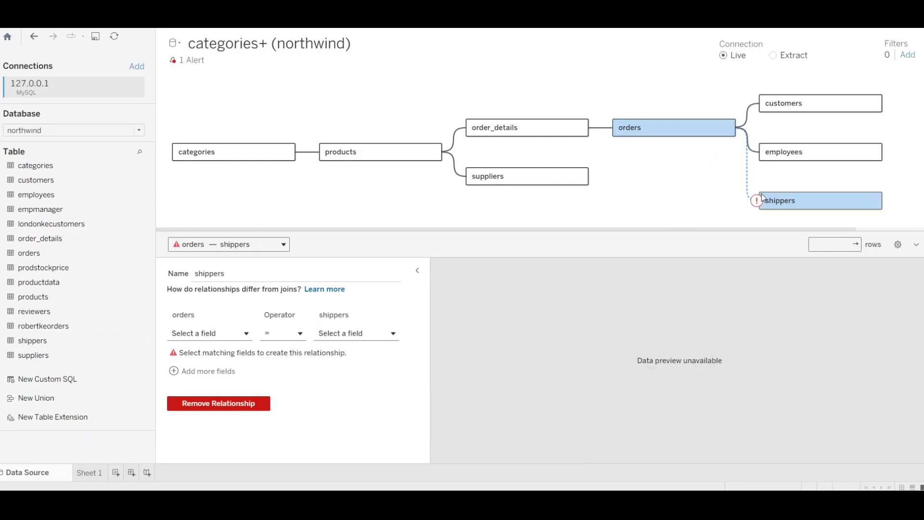
# - Relate shippers to orders on Ship Via = Shipper ID, preview its rows, then search '50 no'
pyautogui.click(213, 335)
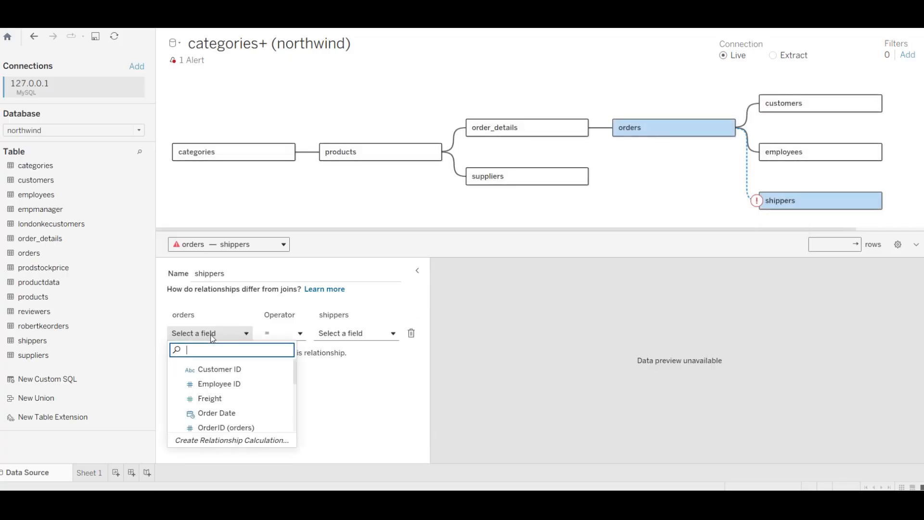
pyautogui.scroll(-3, 236, 395)
pyautogui.scroll(-2, 251, 397)
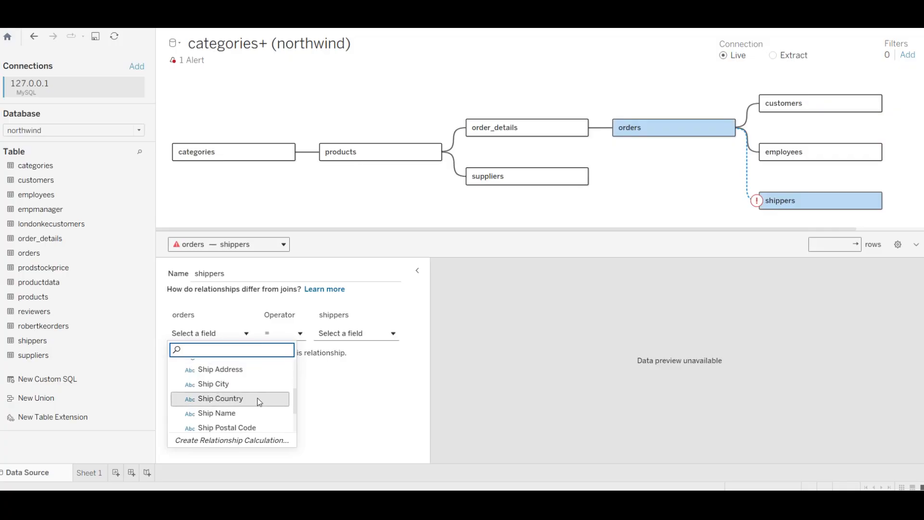
pyautogui.click(228, 426)
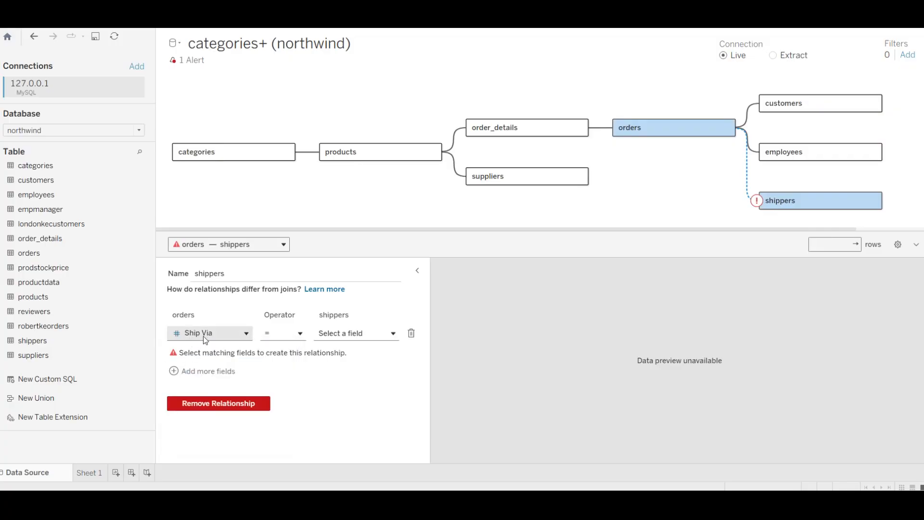
pyautogui.click(344, 334)
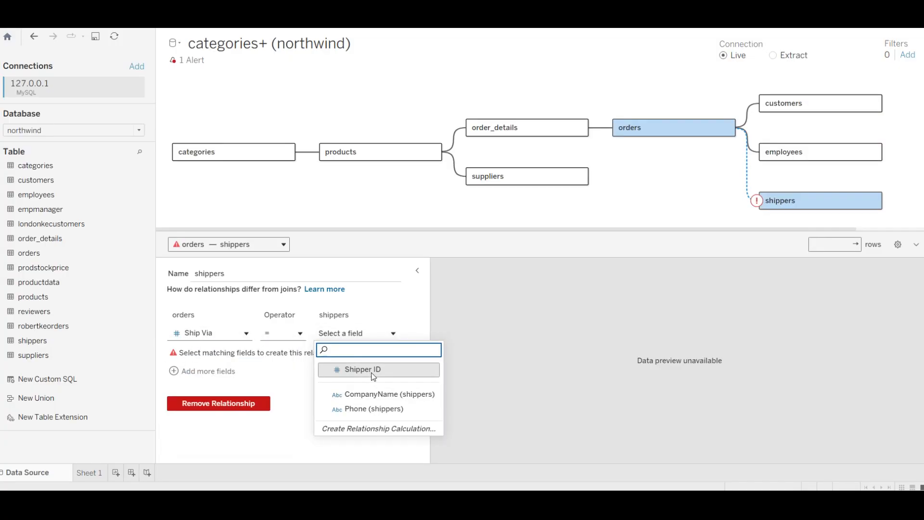
pyautogui.click(371, 372)
pyautogui.click(707, 350)
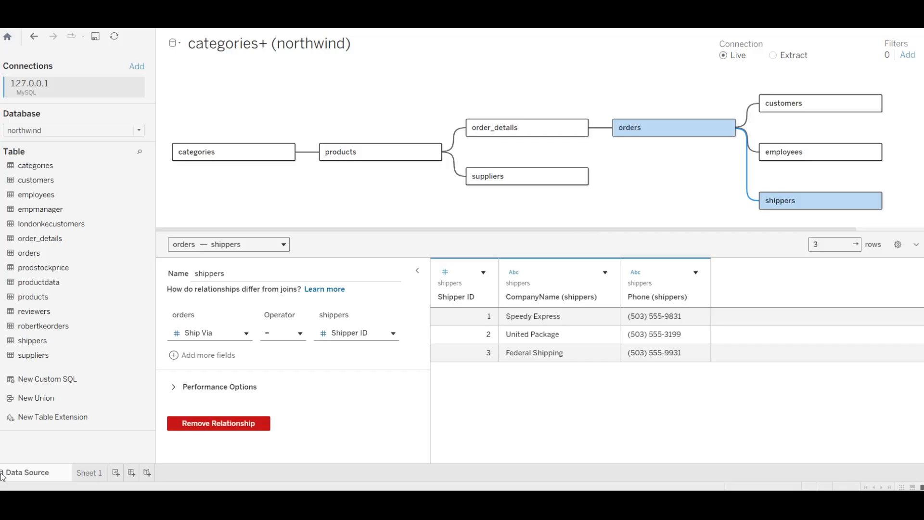
pyautogui.click(49, 500)
pyautogui.write('50')
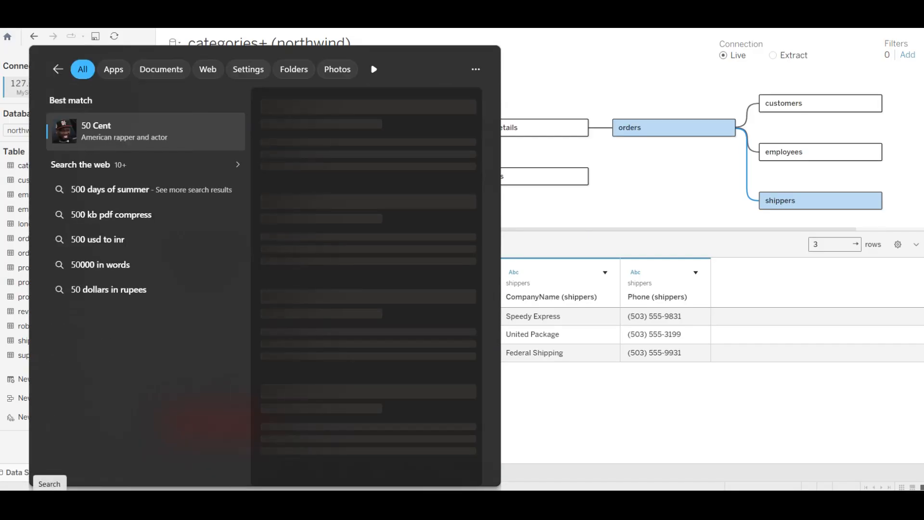
pyautogui.write(' no')
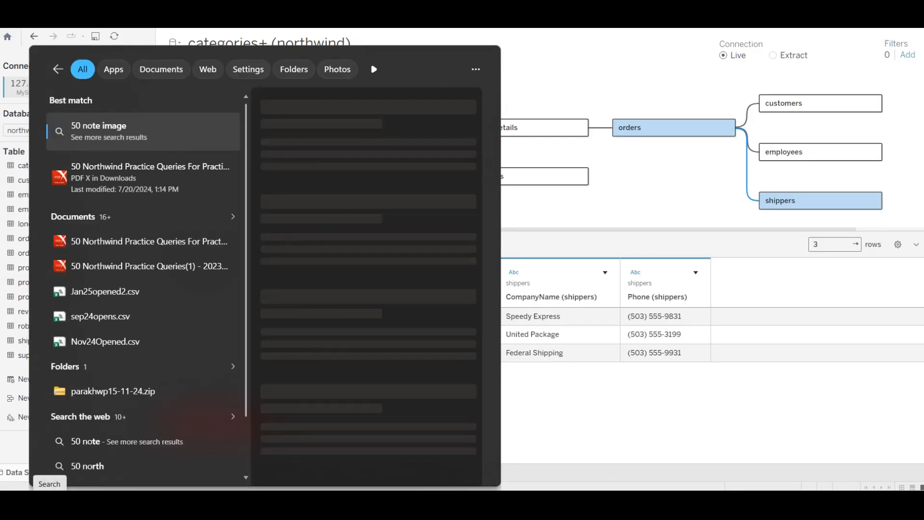
# - Open the 50 Northwind Practice Queries PDF from the Windows Search results
pyautogui.click(223, 179)
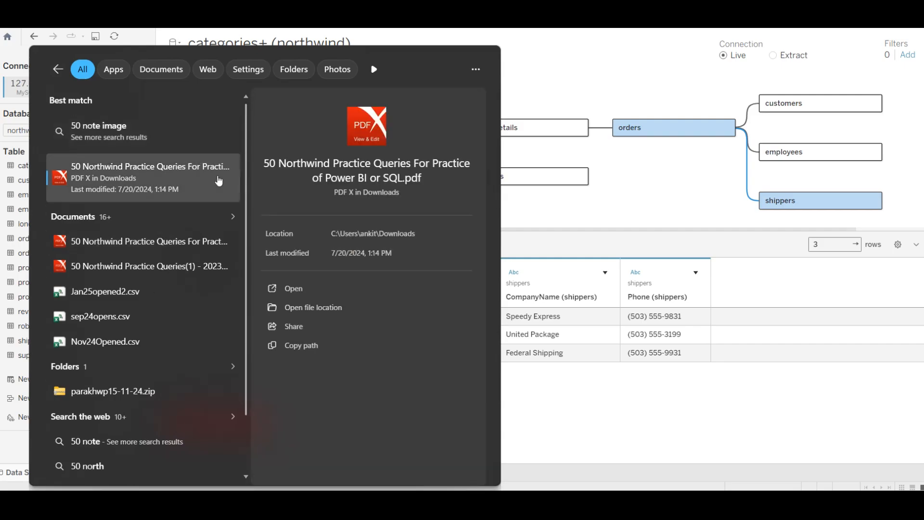
pyautogui.click(403, 289)
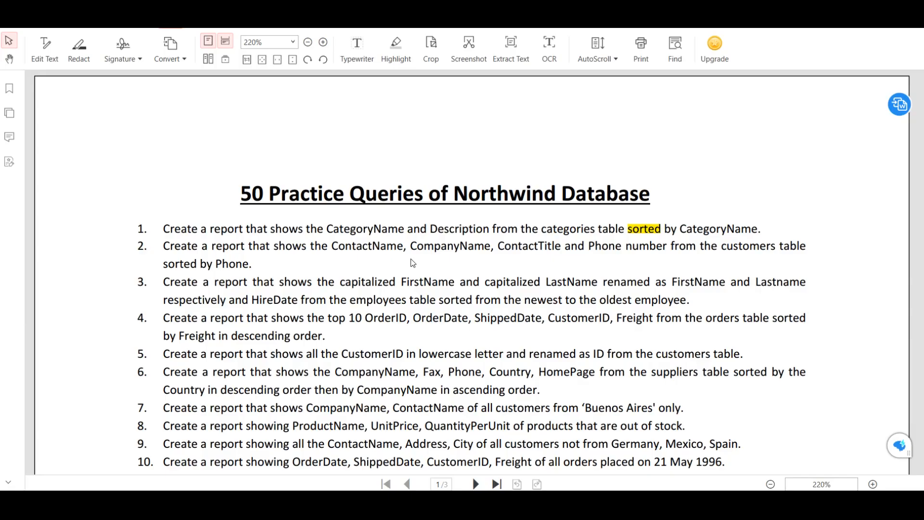
# - Dismiss the PDF-XChange premium popup and read the field names in query 1
pyautogui.click(658, 97)
pyautogui.scroll(-1, 323, 230)
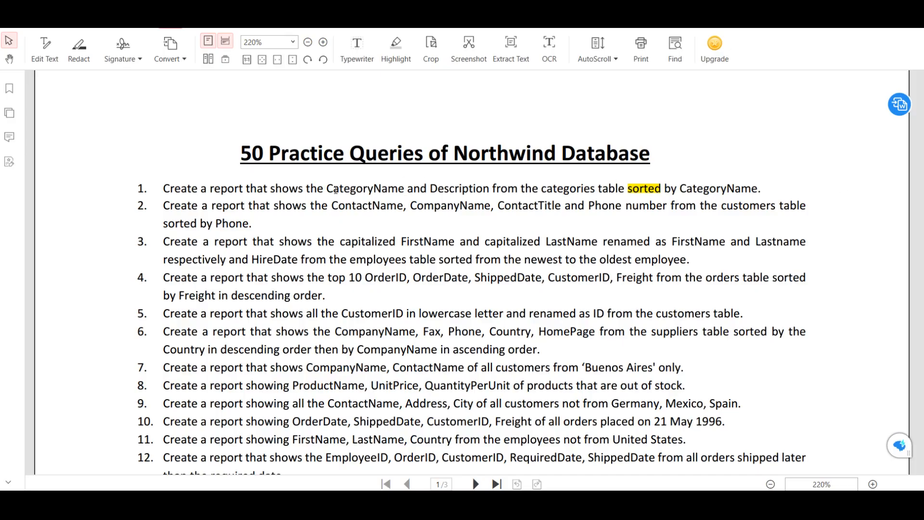
pyautogui.moveTo(340, 190); pyautogui.dragTo(426, 190)
pyautogui.click(663, 191)
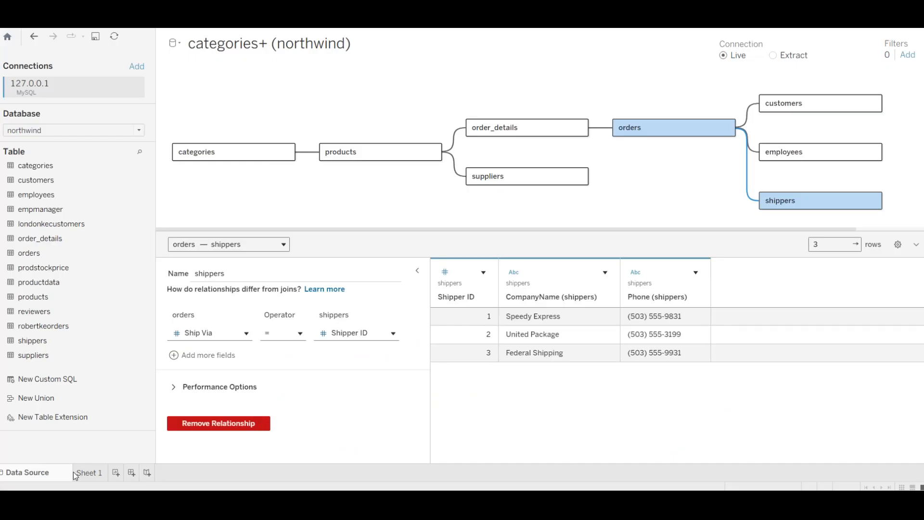
# - On Sheet 1, list categories' Category Name and Description as rows, sorted ascending by Category Name
pyautogui.click(77, 474)
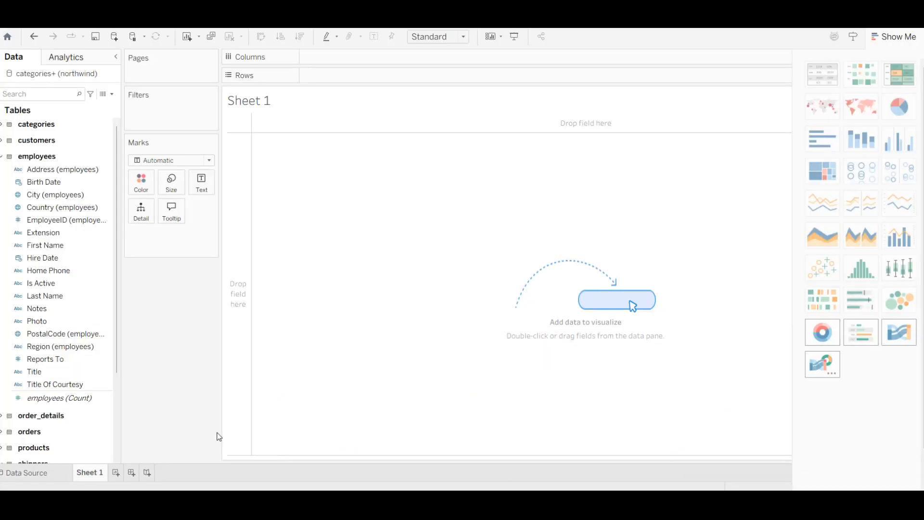
pyautogui.click(2, 156)
pyautogui.click(2, 124)
pyautogui.click(47, 149)
pyautogui.moveTo(45, 145); pyautogui.dragTo(347, 75)
pyautogui.moveTo(46, 162); pyautogui.dragTo(489, 76)
pyautogui.click(76, 163)
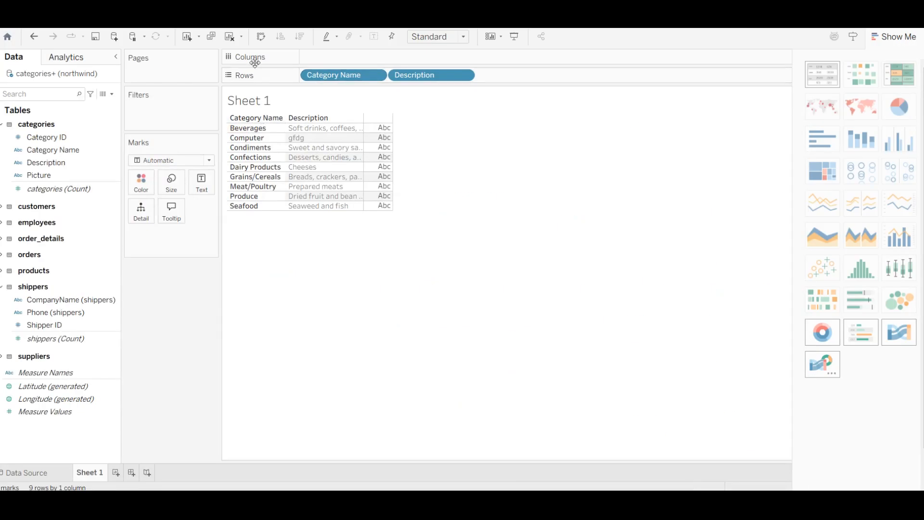
pyautogui.rightClick(258, 119)
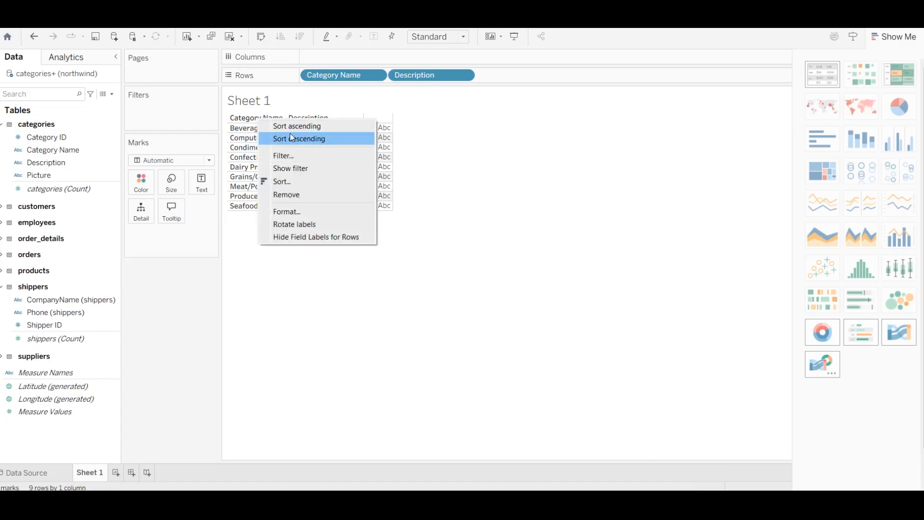
pyautogui.click(302, 128)
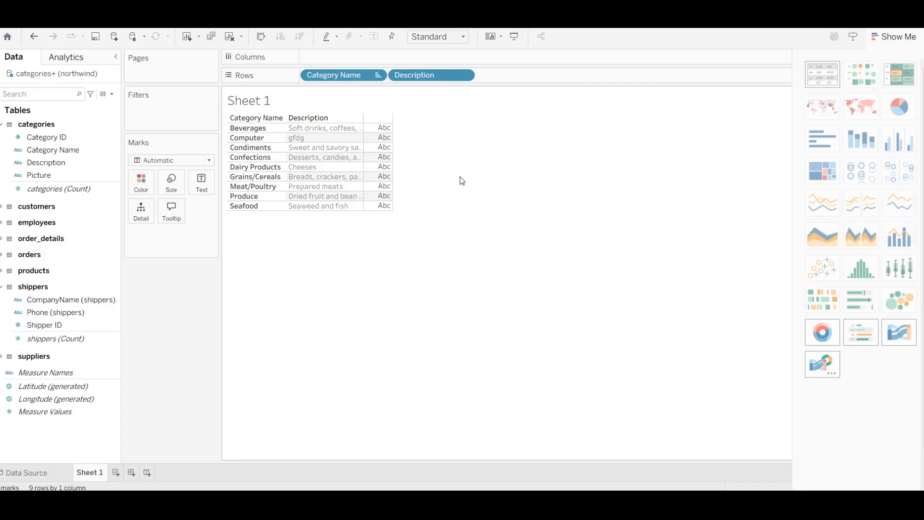
# - Rename the worksheet to Q1 and bring the practice queries PDF back to the front
pyautogui.rightClick(82, 465)
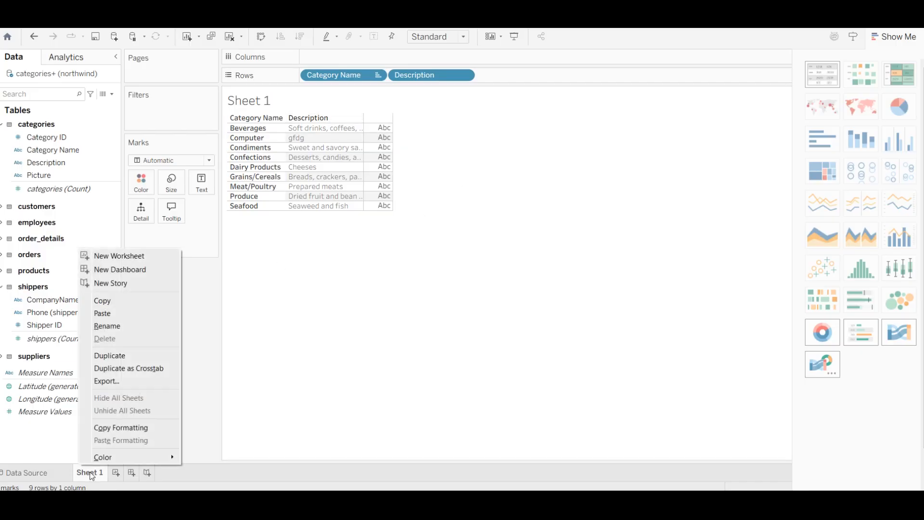
pyautogui.click(116, 326)
pyautogui.write('Q1')
pyautogui.click(348, 297)
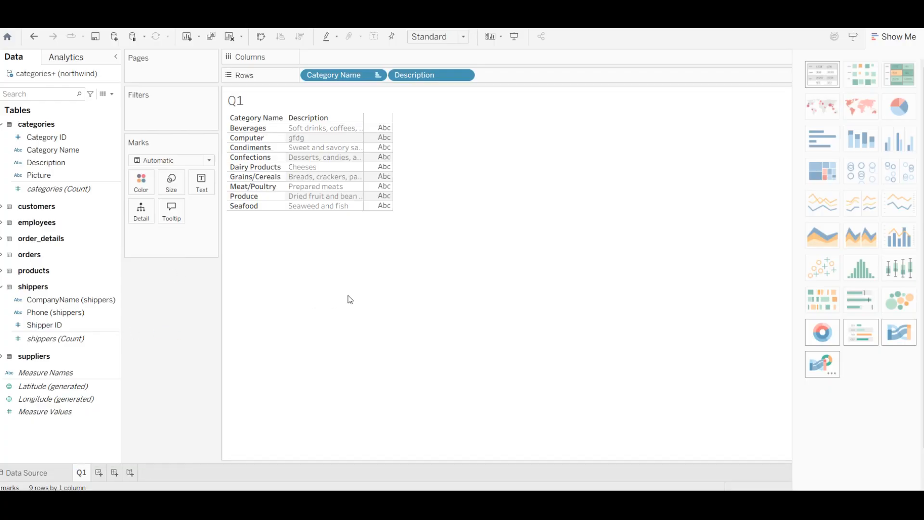
pyautogui.click(546, 500)
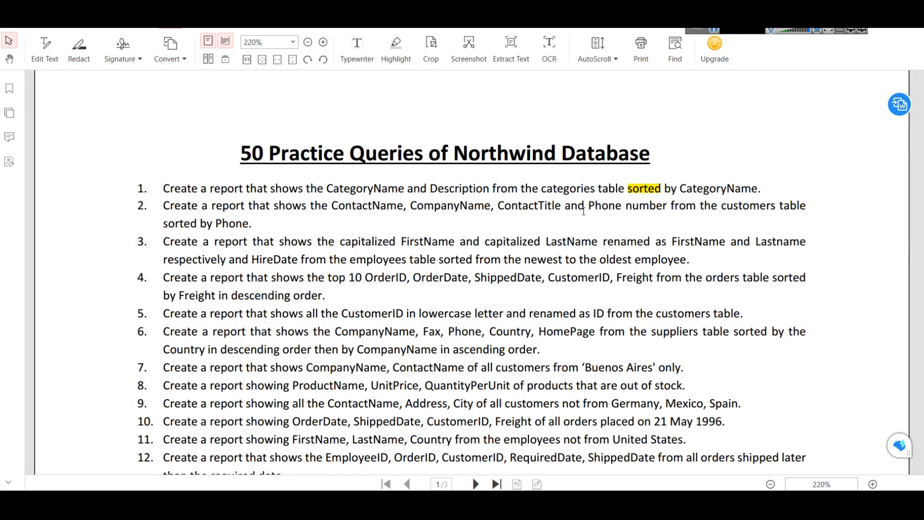
# - Scroll through the practice queries PDF, then switch over to the Tableau Desktop window
pyautogui.scroll(-15, 206, 194)
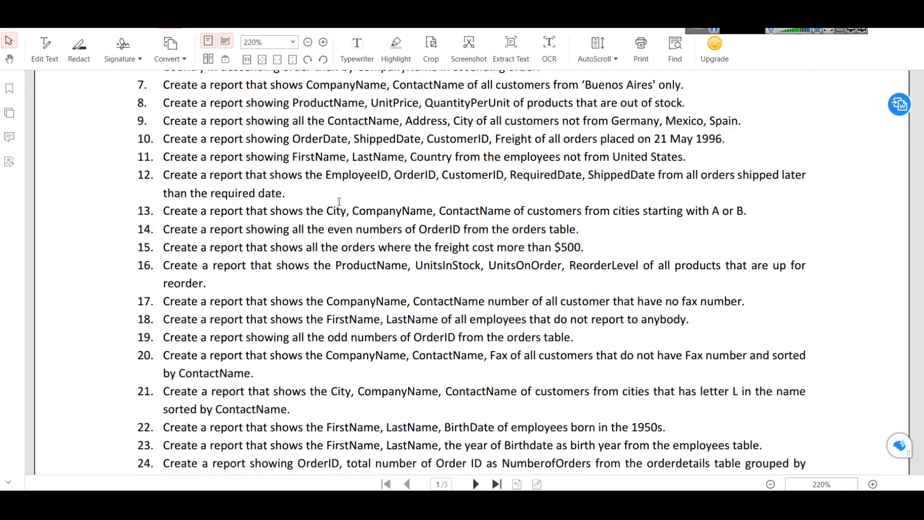
pyautogui.scroll(1, 357, 204)
pyautogui.scroll(-8, 354, 212)
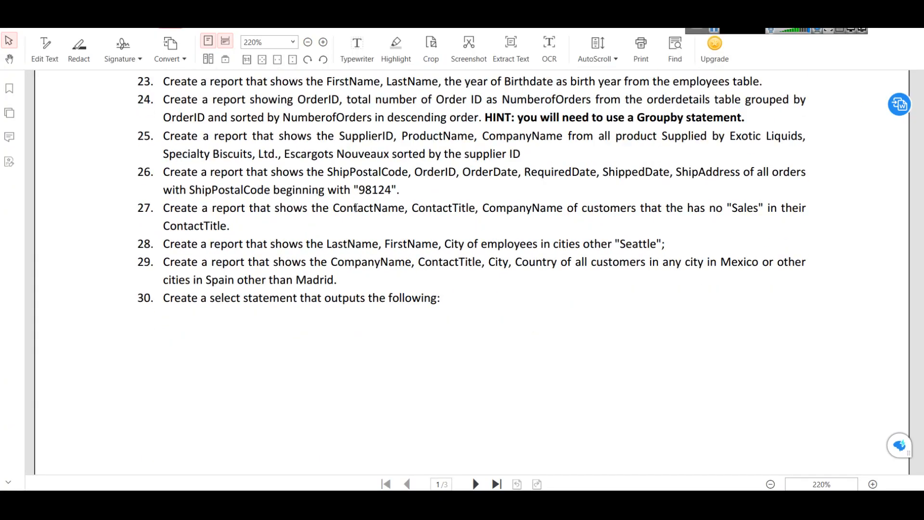
pyautogui.scroll(-6, 353, 212)
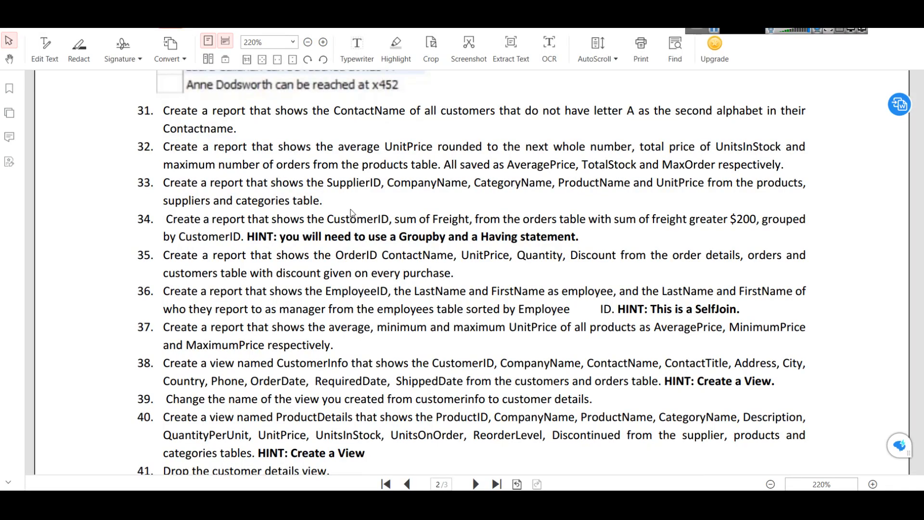
pyautogui.scroll(6, 586, 231)
pyautogui.scroll(20, 586, 232)
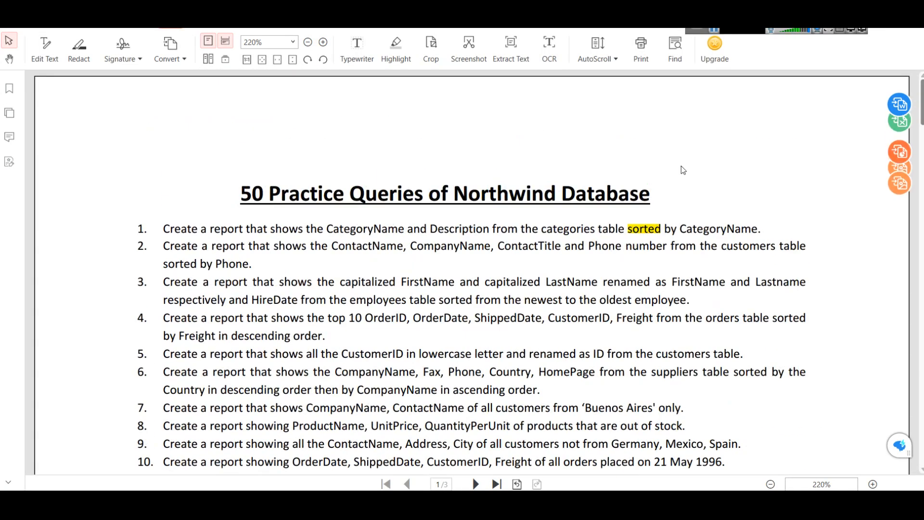
pyautogui.scroll(-3, 535, 227)
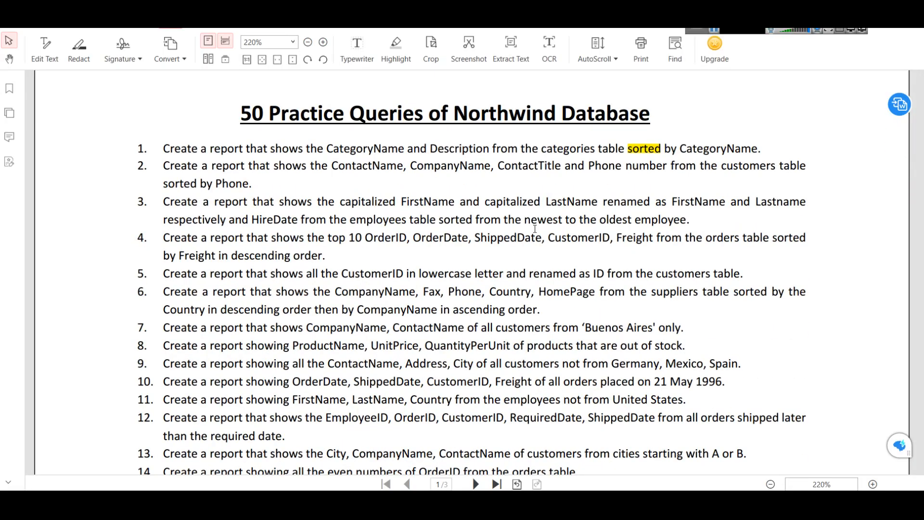
pyautogui.hotkey('alt', 'Tab')
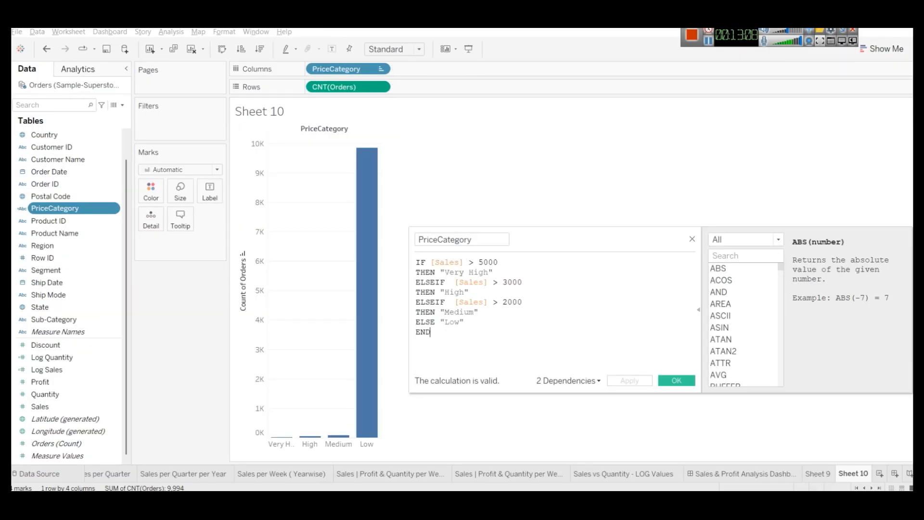
# - Dismiss the Superstore workbook's File menu and return to the northwind Q1 worksheet
pyautogui.click(17, 31)
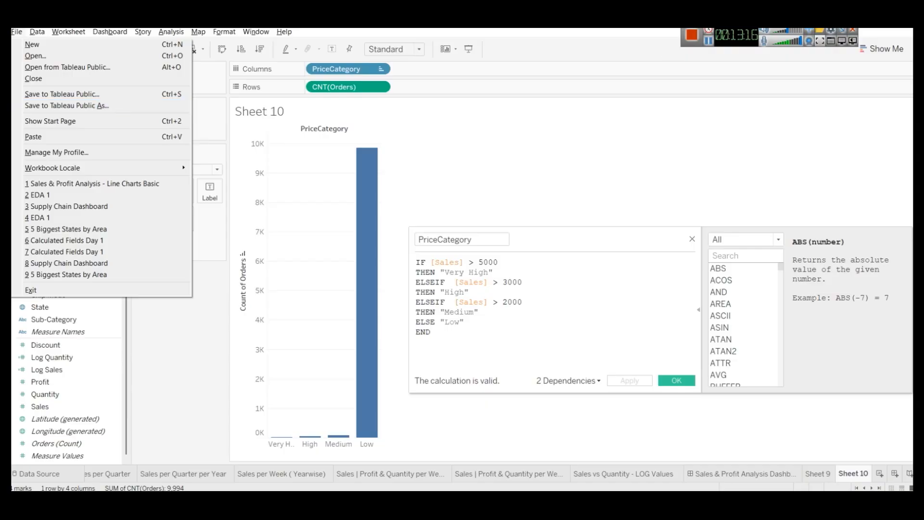
pyautogui.press('Escape')
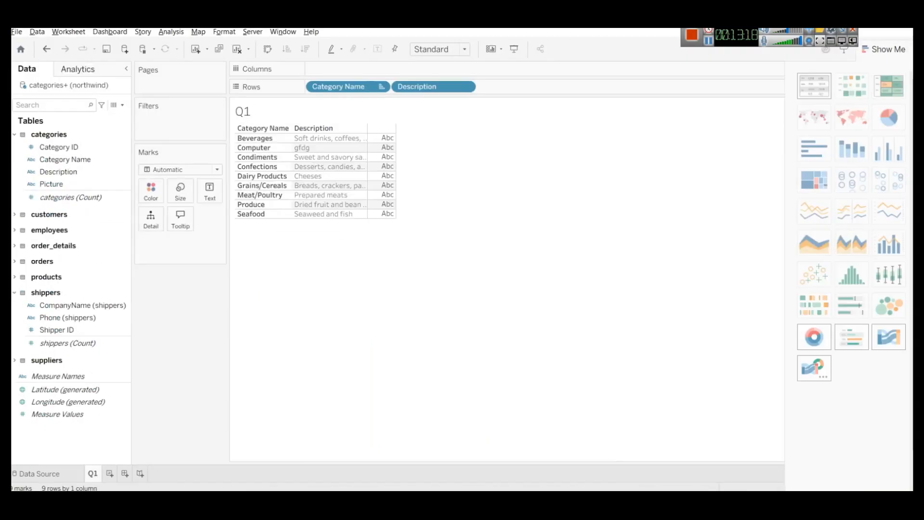
# - Save the workbook as 'Northwind 8 Tables Connection 17 March 2026' in the Workbooks folder
pyautogui.click(16, 32)
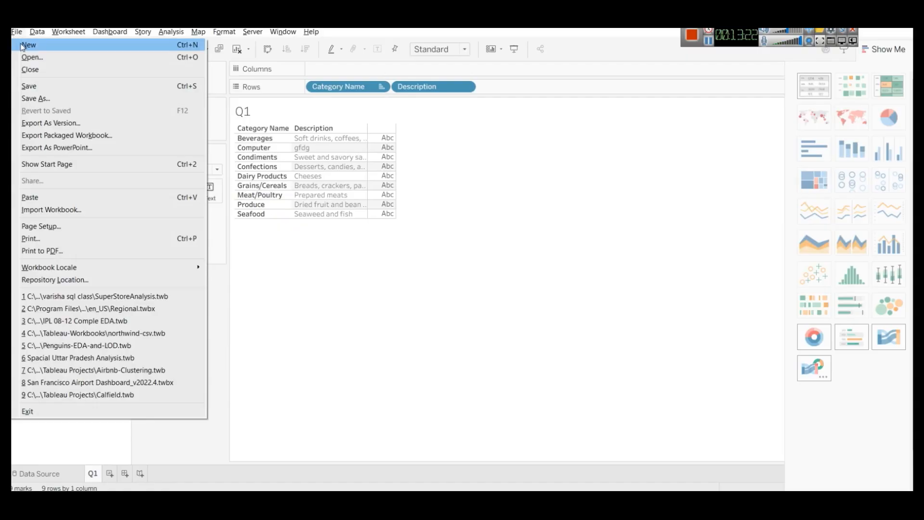
pyautogui.click(61, 100)
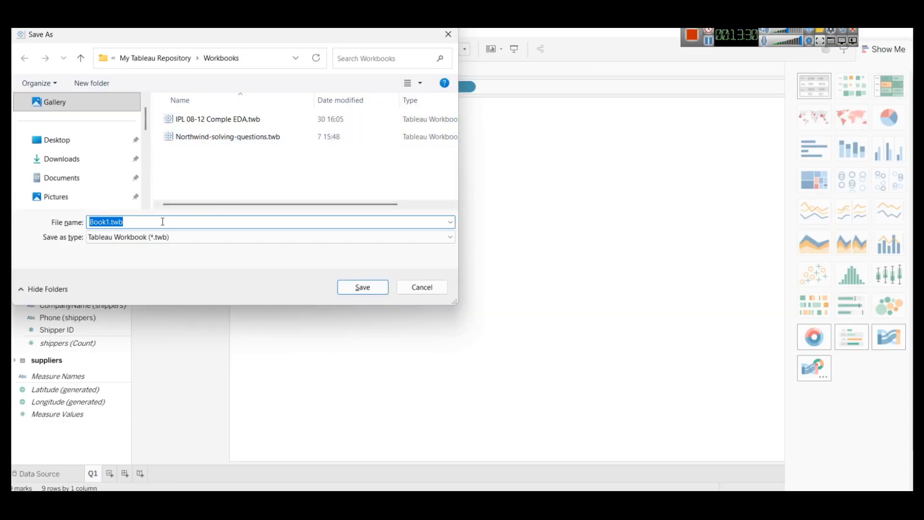
pyautogui.write('Nor')
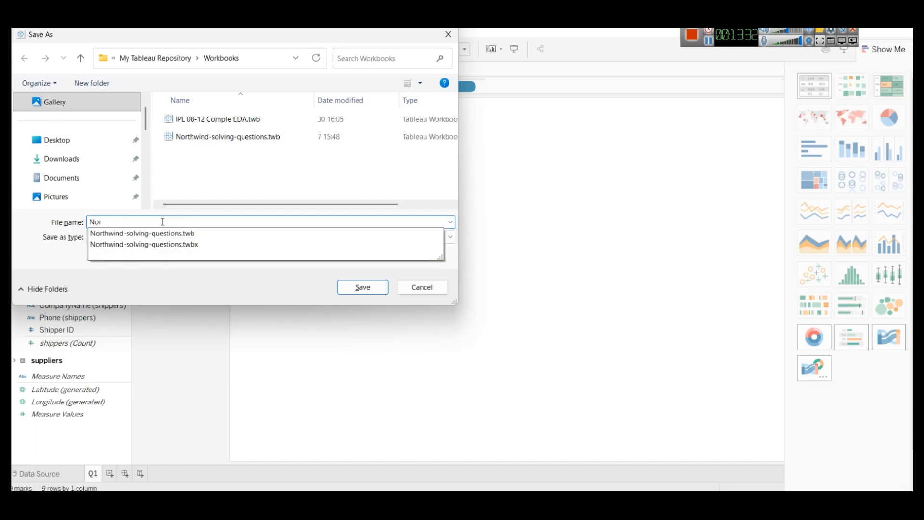
pyautogui.write('thwind 8 Tables ')
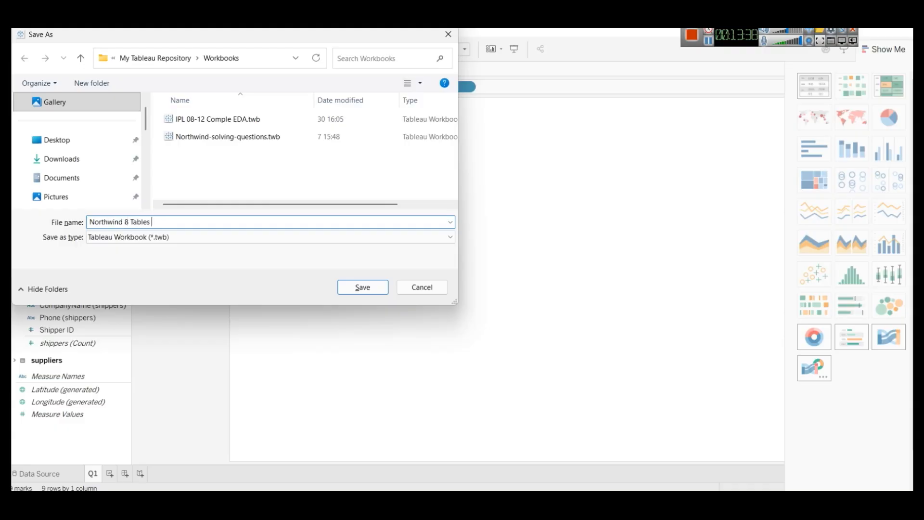
pyautogui.write('Connection 17 March 2026')
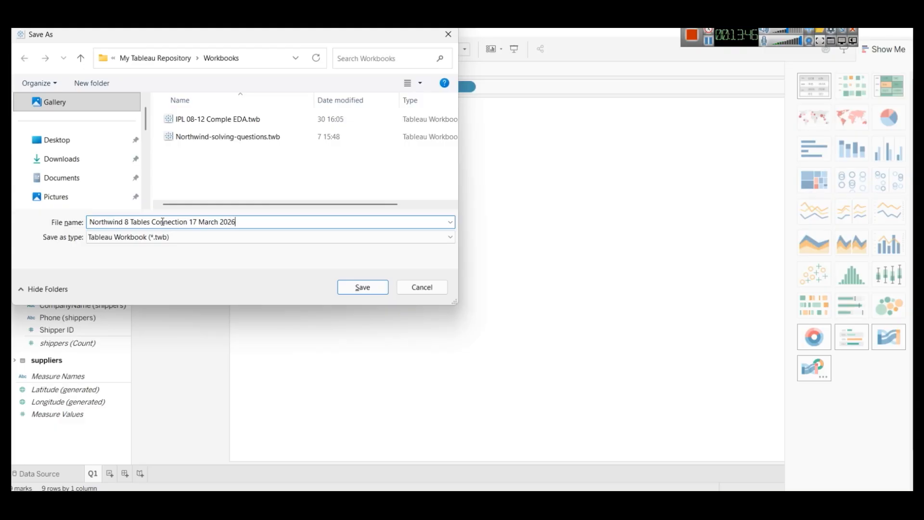
pyautogui.click(367, 287)
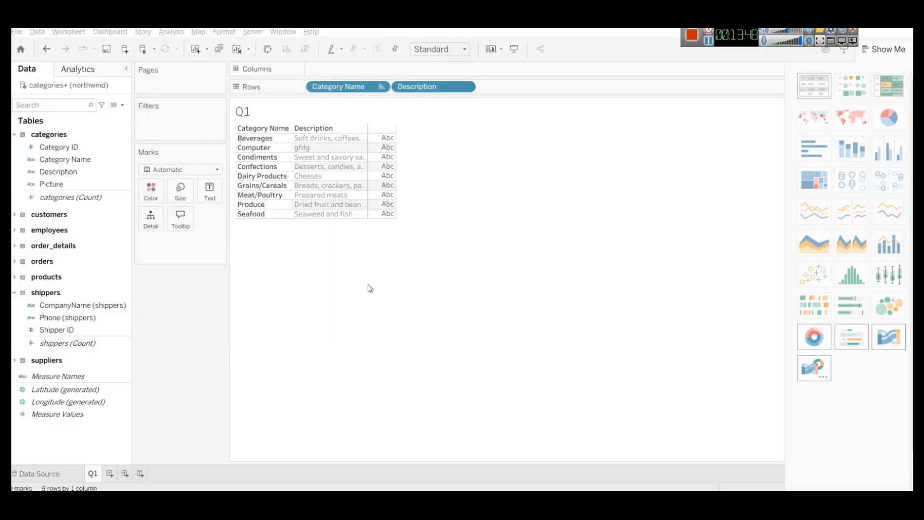
# - On a new worksheet, list each Category Name with its SUM(Unit Price) total
pyautogui.click(110, 474)
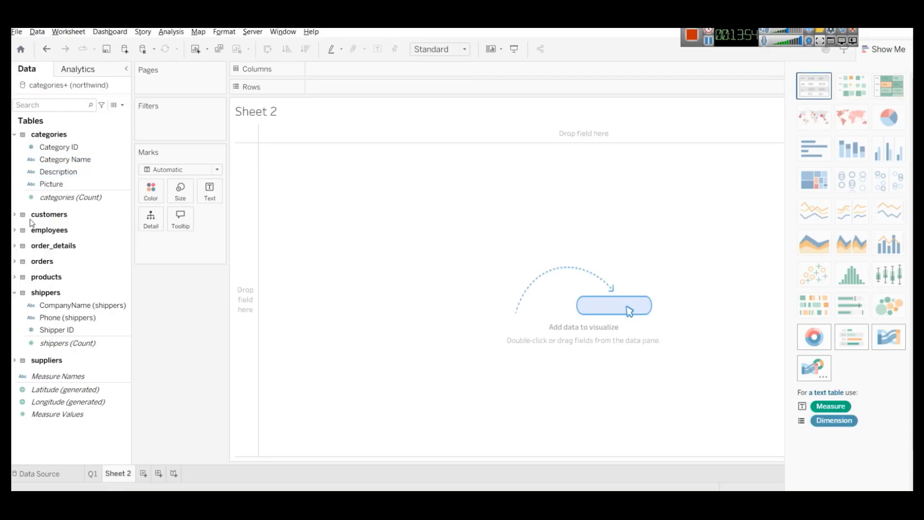
pyautogui.click(14, 278)
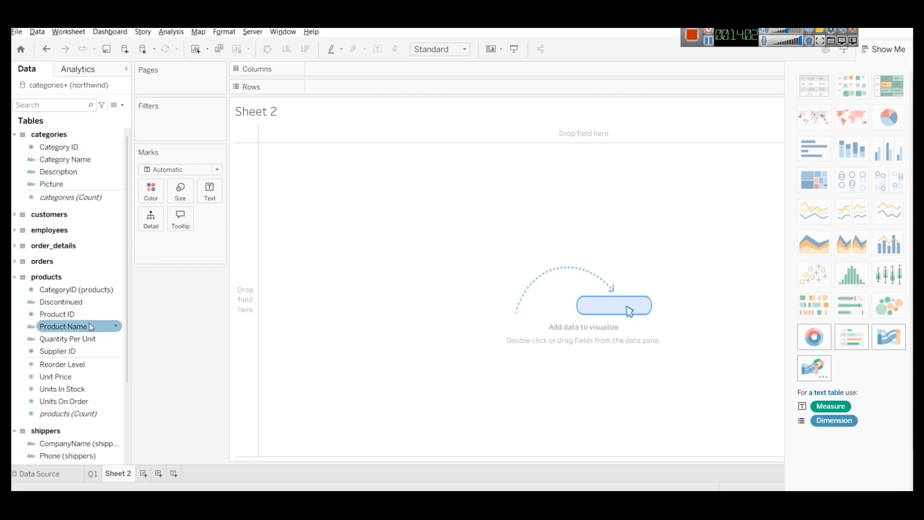
pyautogui.moveTo(77, 326); pyautogui.dragTo(101, 339)
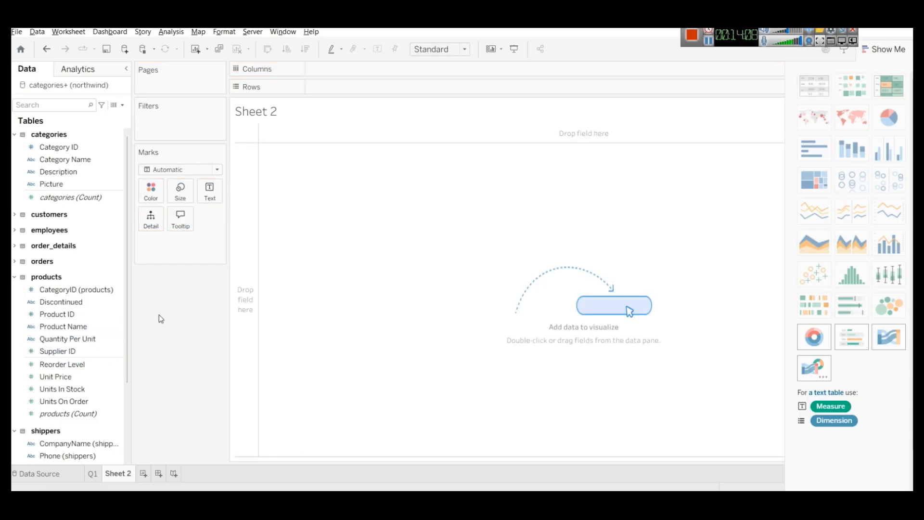
pyautogui.moveTo(71, 162); pyautogui.dragTo(354, 91)
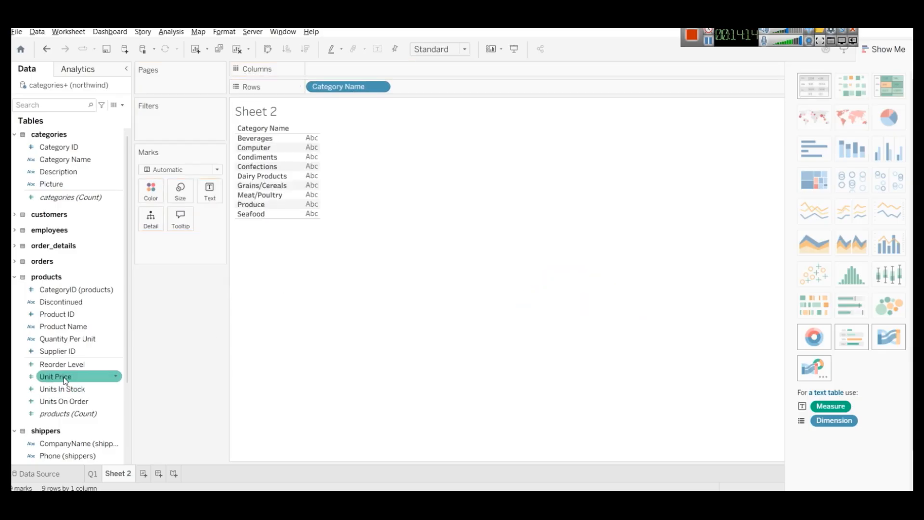
pyautogui.moveTo(65, 380); pyautogui.dragTo(308, 144)
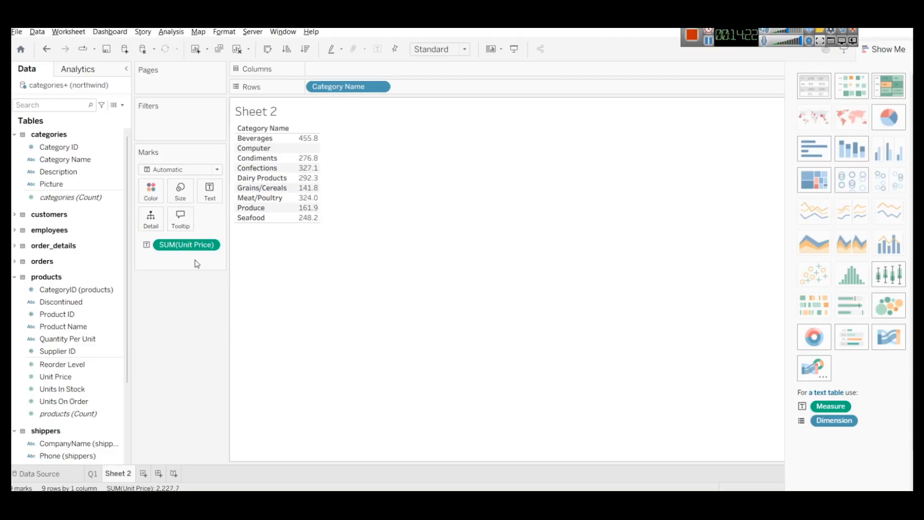
# - Rename the Sheet 2 tab to 'Group By Category Name - Price'
pyautogui.rightClick(117, 471)
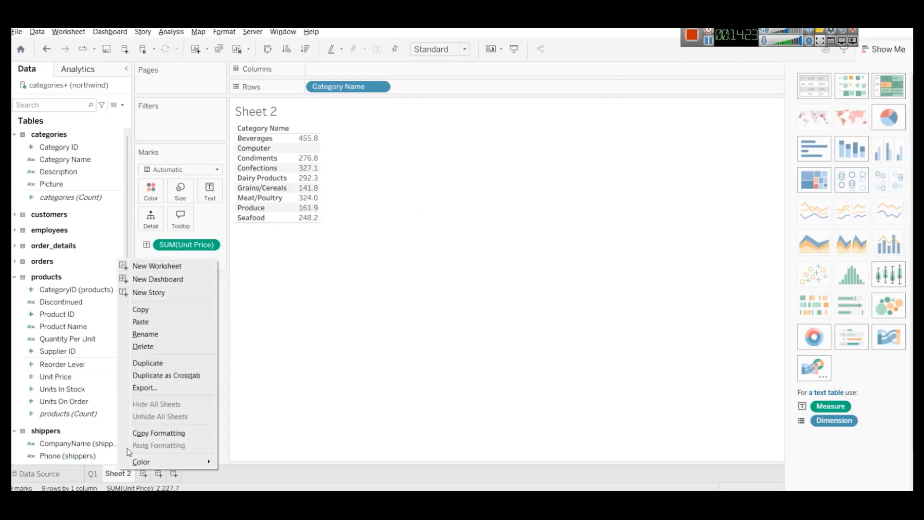
pyautogui.click(169, 333)
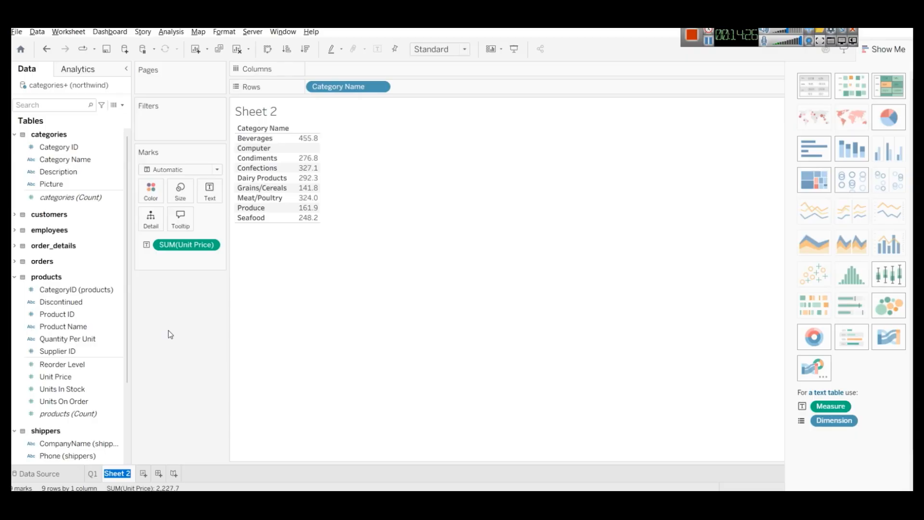
pyautogui.write('Group By Ca')
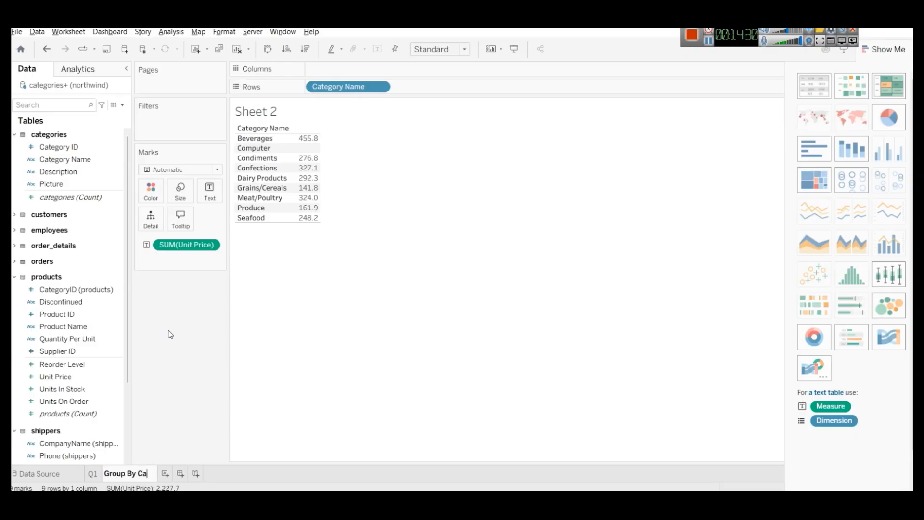
pyautogui.write('tegory N')
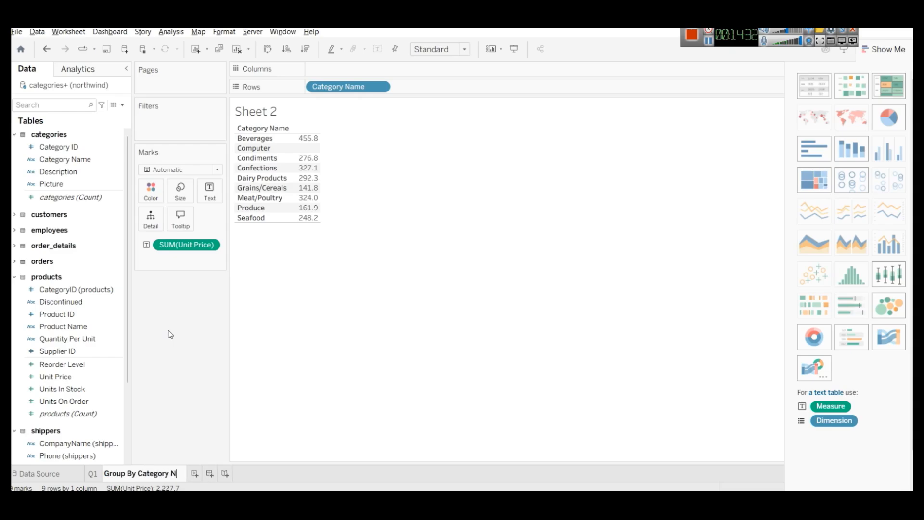
pyautogui.write('ame - Price')
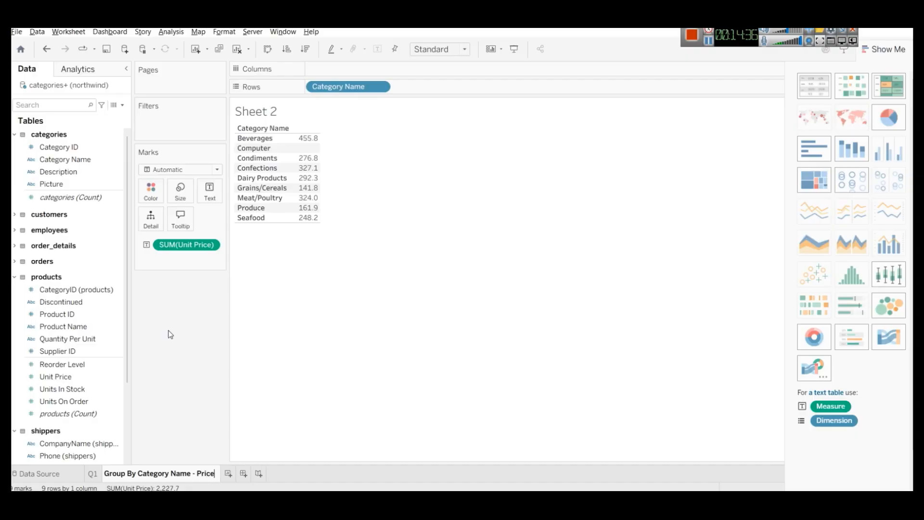
pyautogui.press('Return')
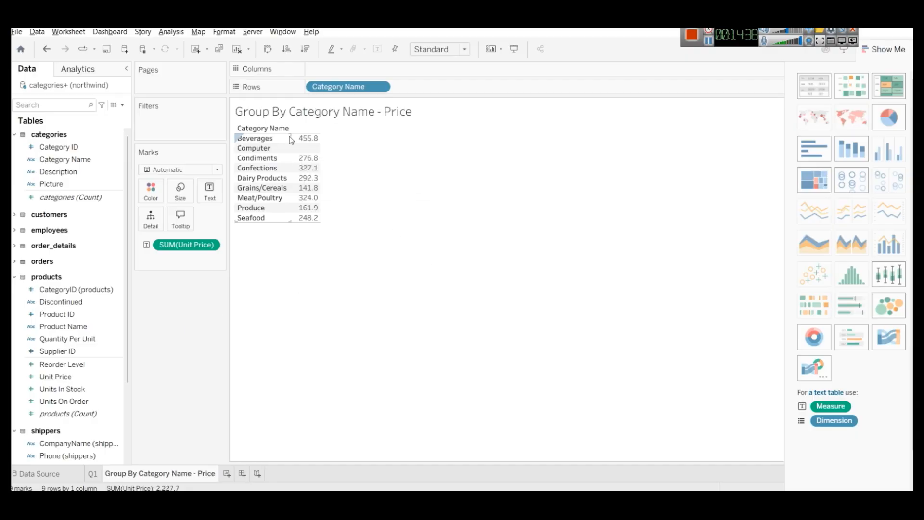
# - Convert the category price table into a bar chart with vertical bars per category
pyautogui.click(852, 153)
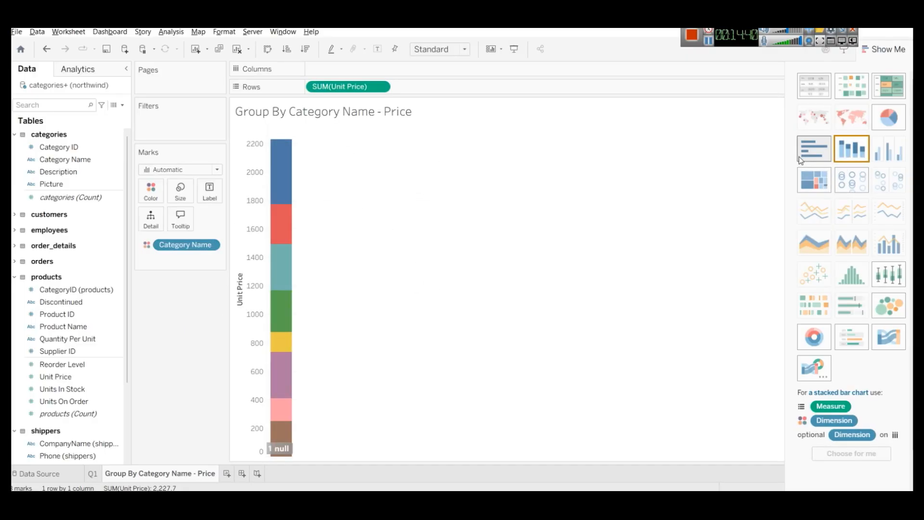
pyautogui.click(805, 159)
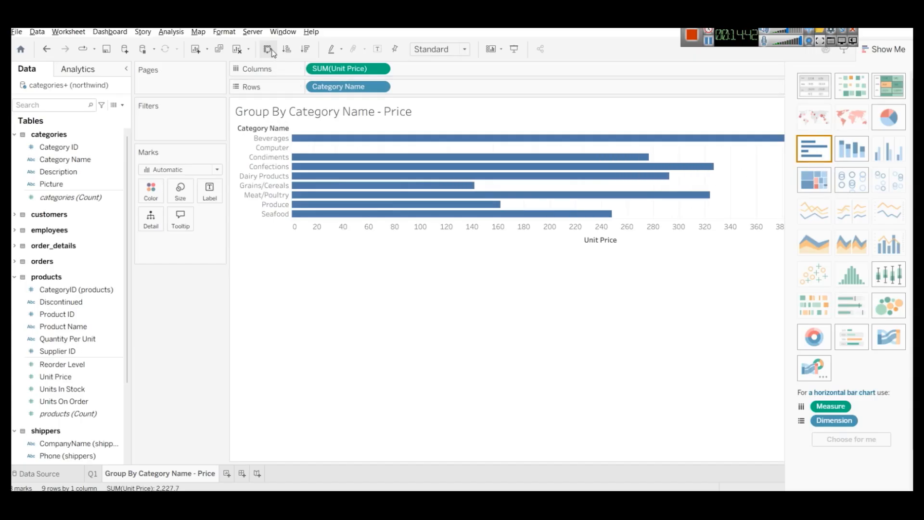
pyautogui.click(270, 50)
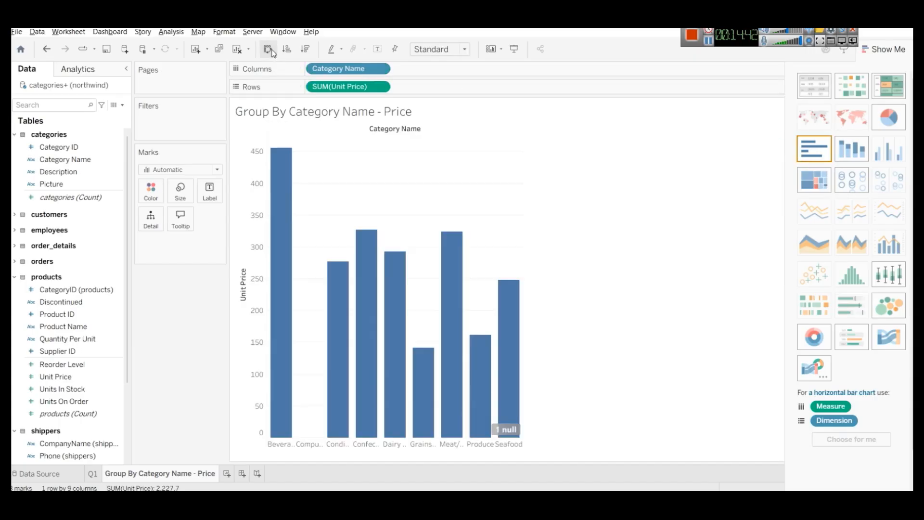
# - Check the empty Computer category, then put Category Name on the Filters shelf
pyautogui.click(308, 444)
pyautogui.click(308, 444)
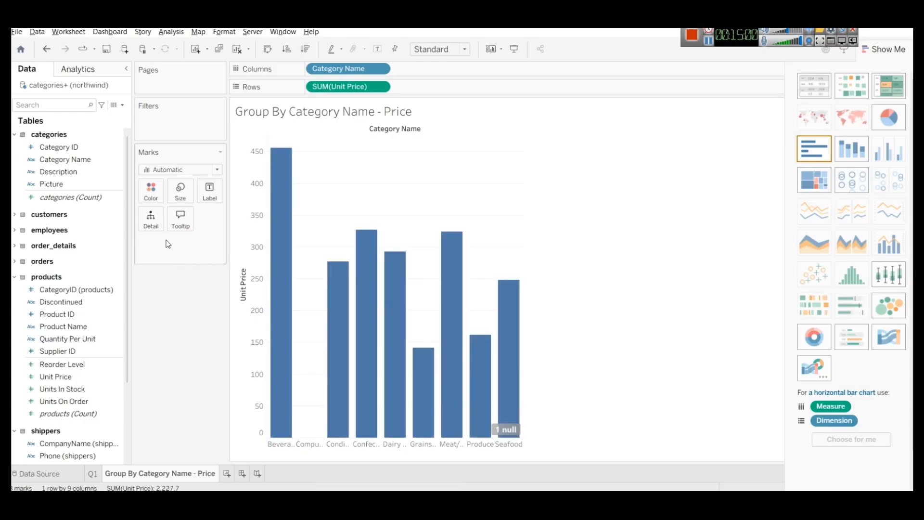
pyautogui.moveTo(69, 158); pyautogui.dragTo(177, 120)
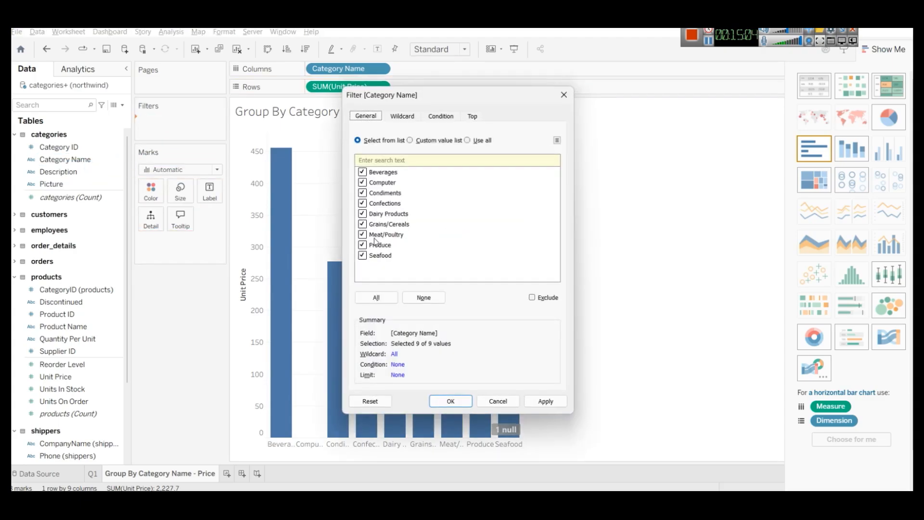
# - Uncheck Computer in the Category Name filter to keep eight categories, then view the northwind data source page
pyautogui.click(368, 185)
pyautogui.click(547, 401)
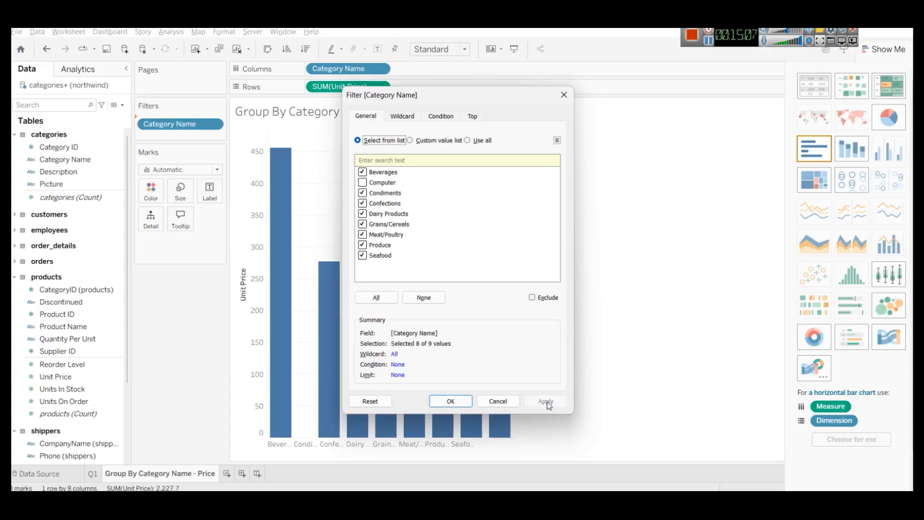
pyautogui.click(450, 402)
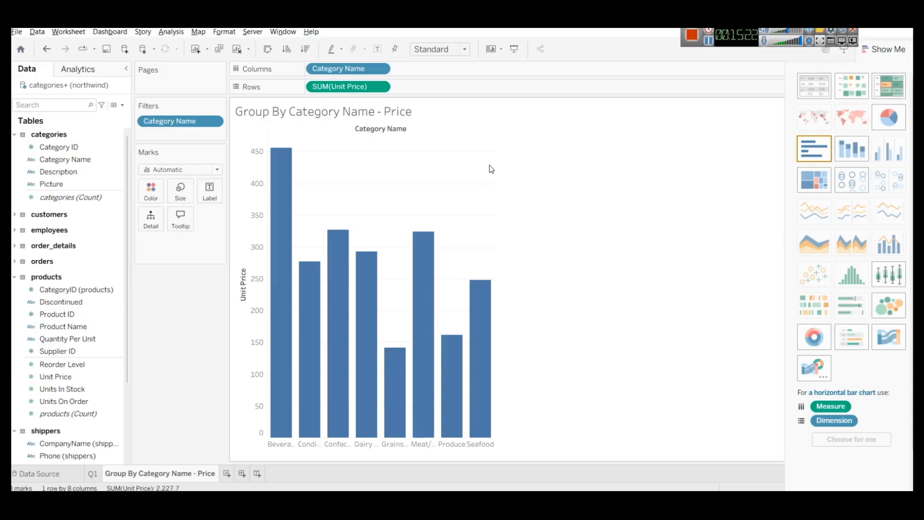
pyautogui.click(59, 472)
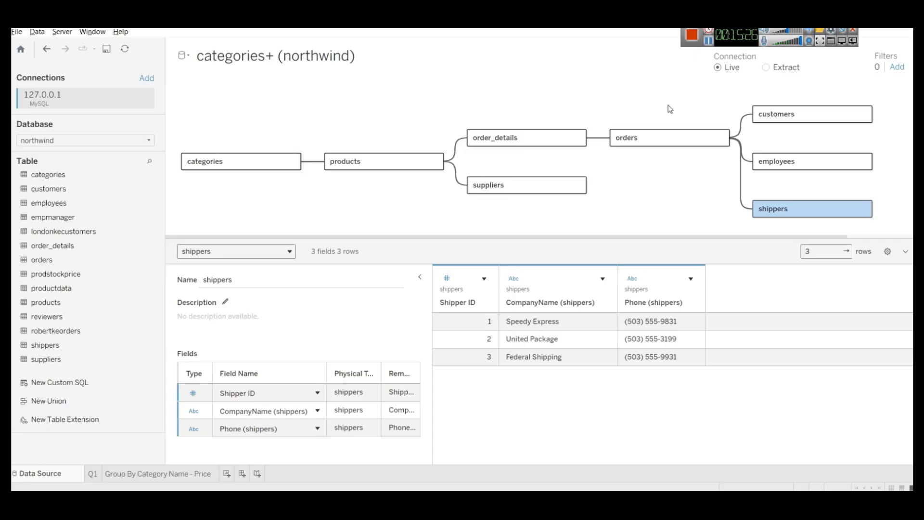